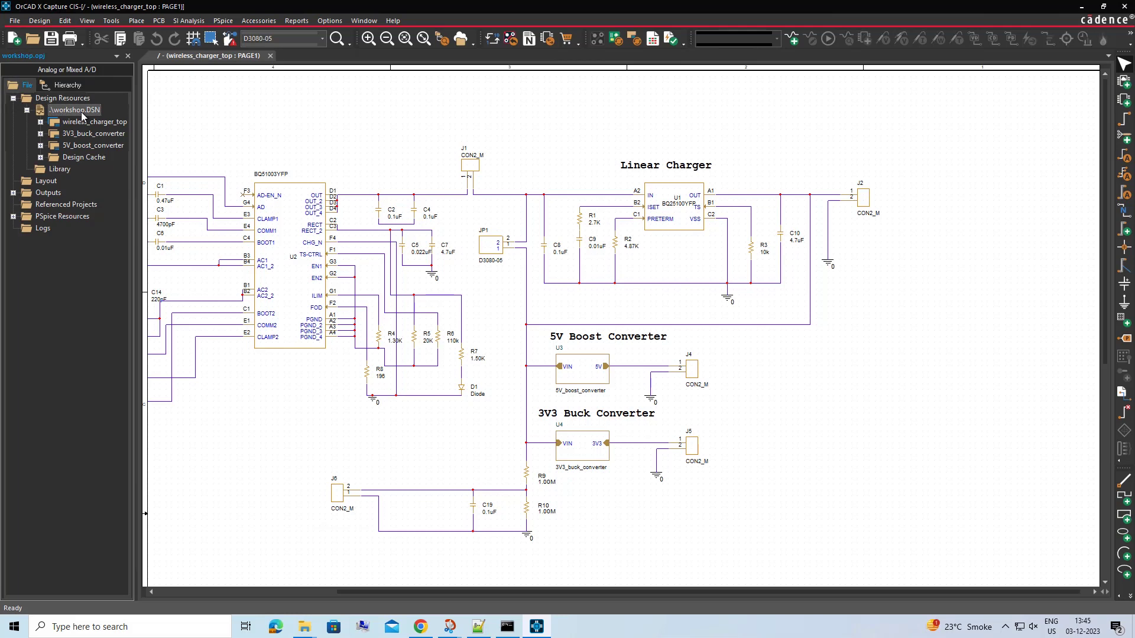
- Open the Part Manager for workshop.DSN and create a new group named LinearCharger
right_click(83, 116)
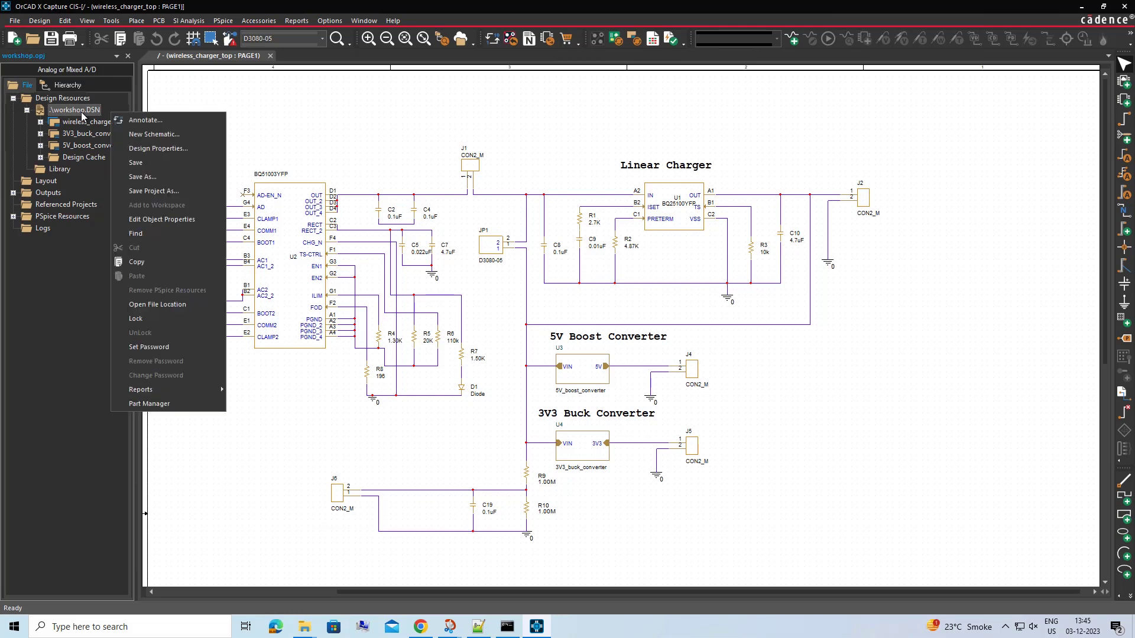
click(148, 405)
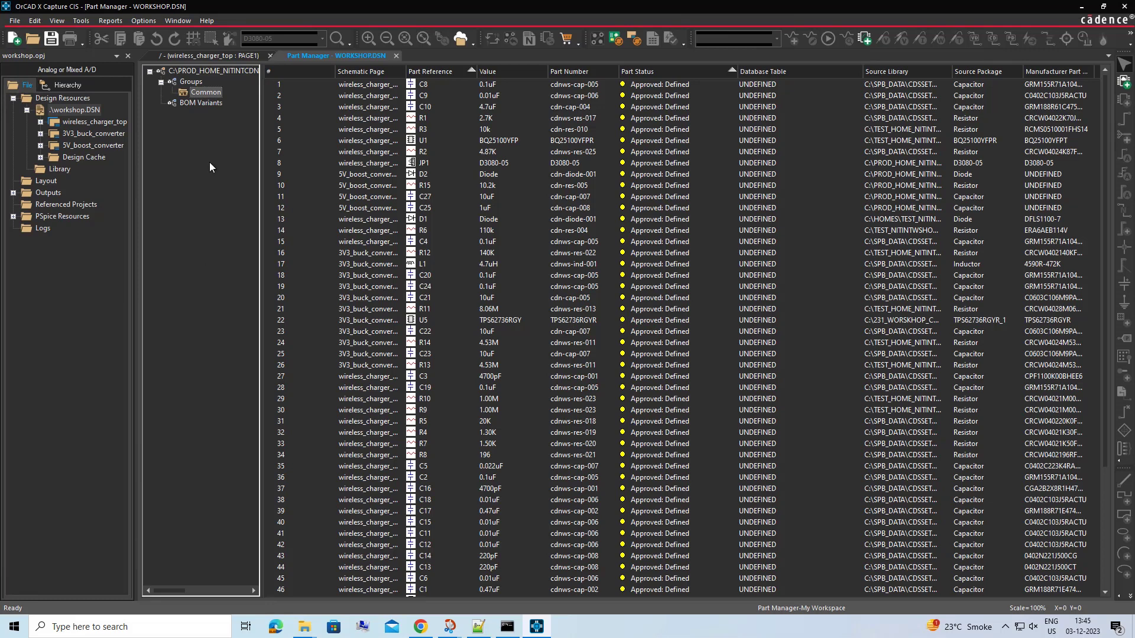
right_click(196, 83)
click(224, 87)
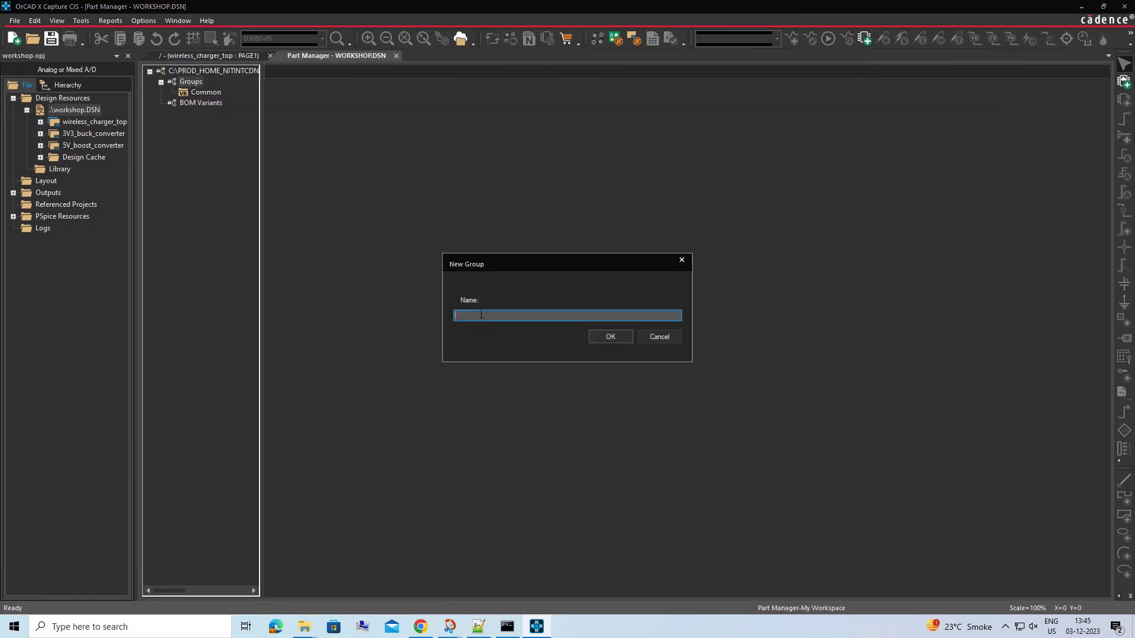
text(Test Group)
click(609, 337)
- Create a subgroup named OnBoard in the LinearCharger group
right_click(222, 104)
click(243, 112)
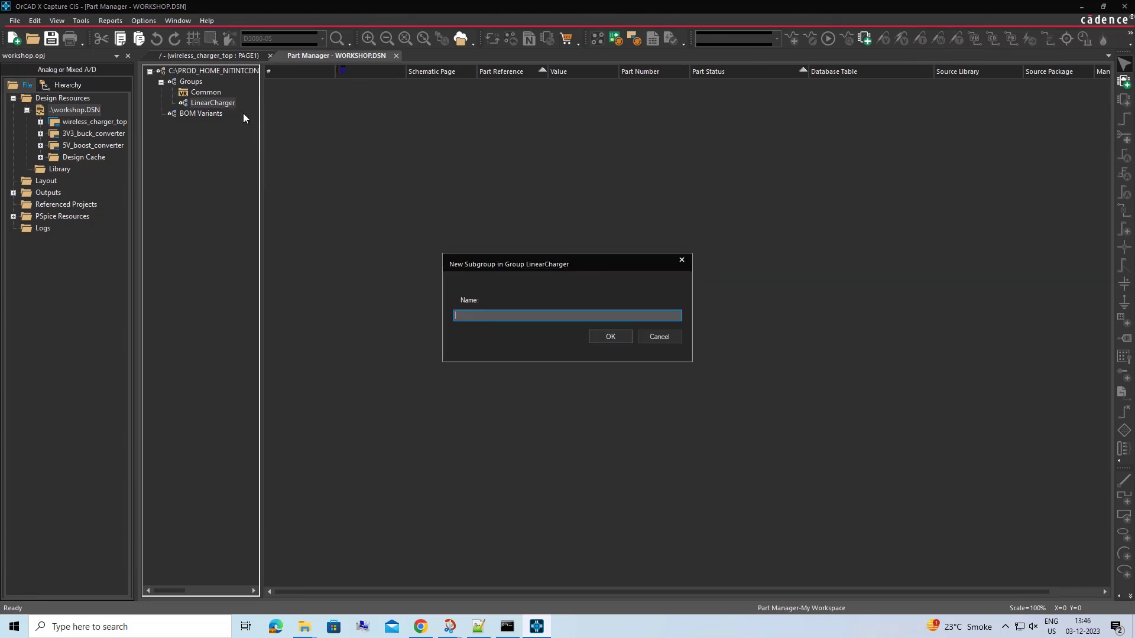
text(OnBoard)
key(Return)
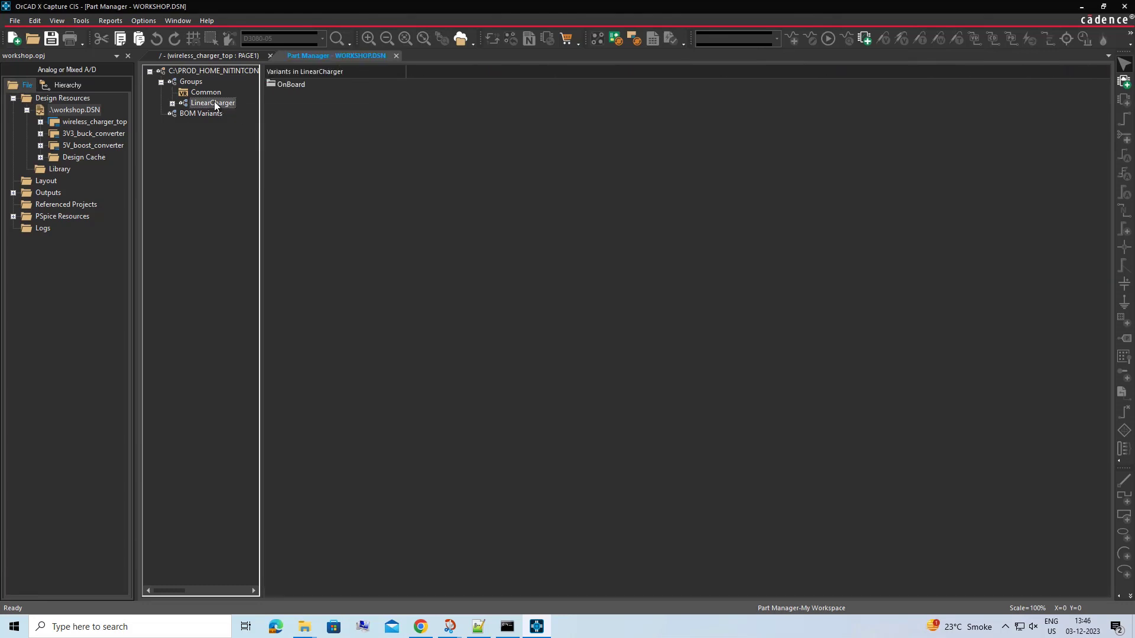
- Create a second subgroup named OffBoard in the LinearCharger group and expand the group
right_click(222, 104)
click(243, 112)
text(OffBoard)
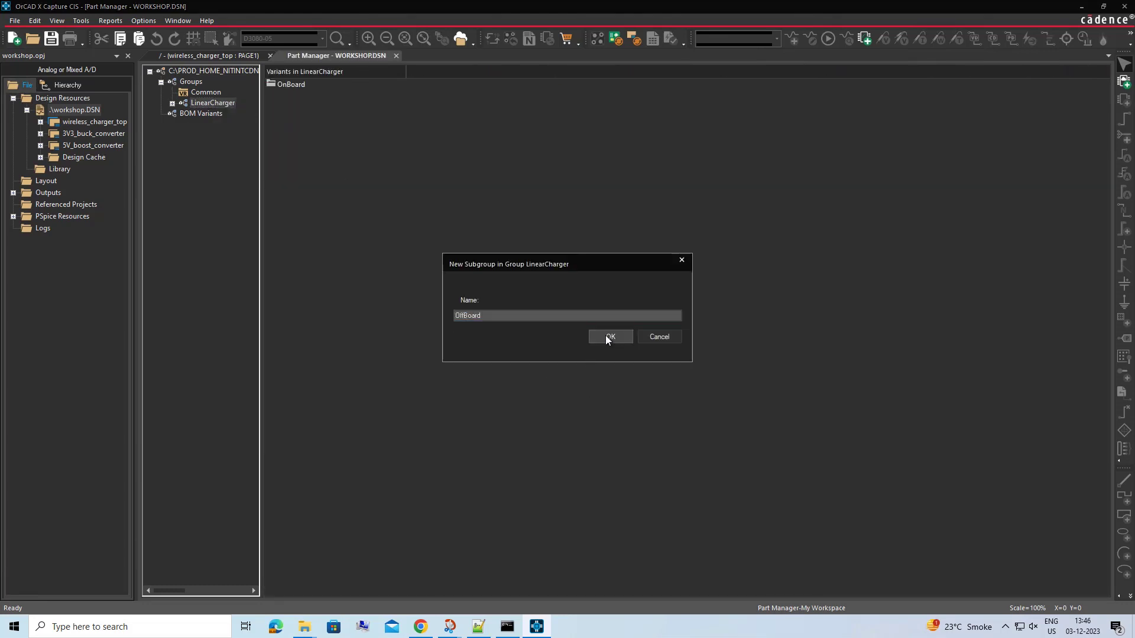
click(609, 337)
click(172, 104)
- On the schematic page, add JP1, the linear charger parts and the divider parts R9, R10 and C19 to the LinearCharger group
click(226, 56)
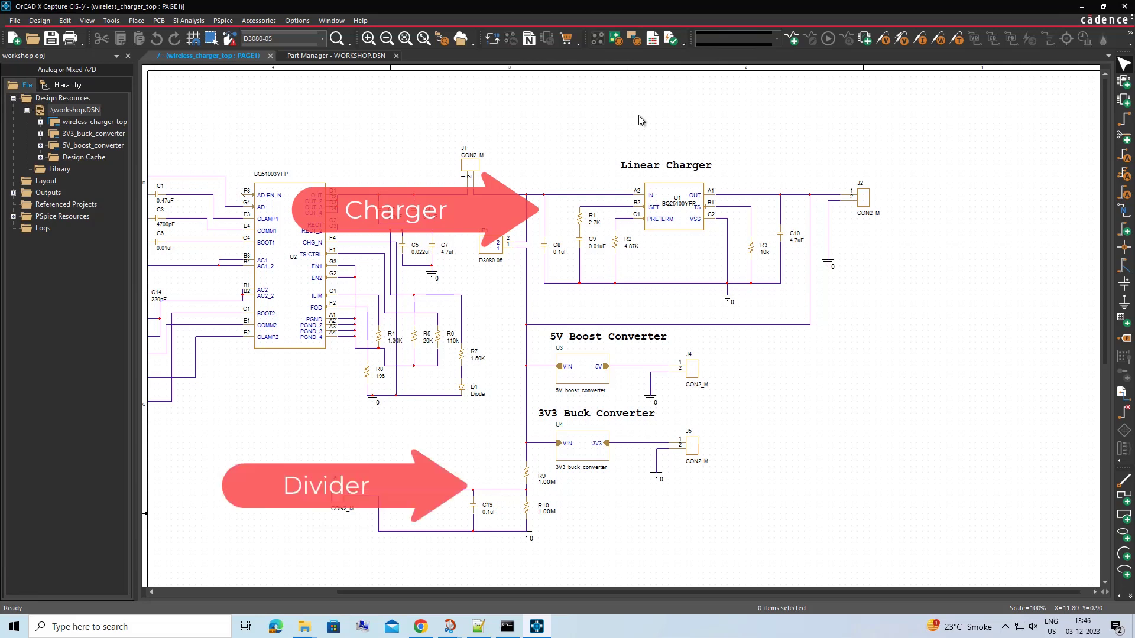
mouse_move(491, 177)
mouse_down()
mouse_move(527, 217)
mouse_move(686, 297)
mouse_move(821, 312)
mouse_up()
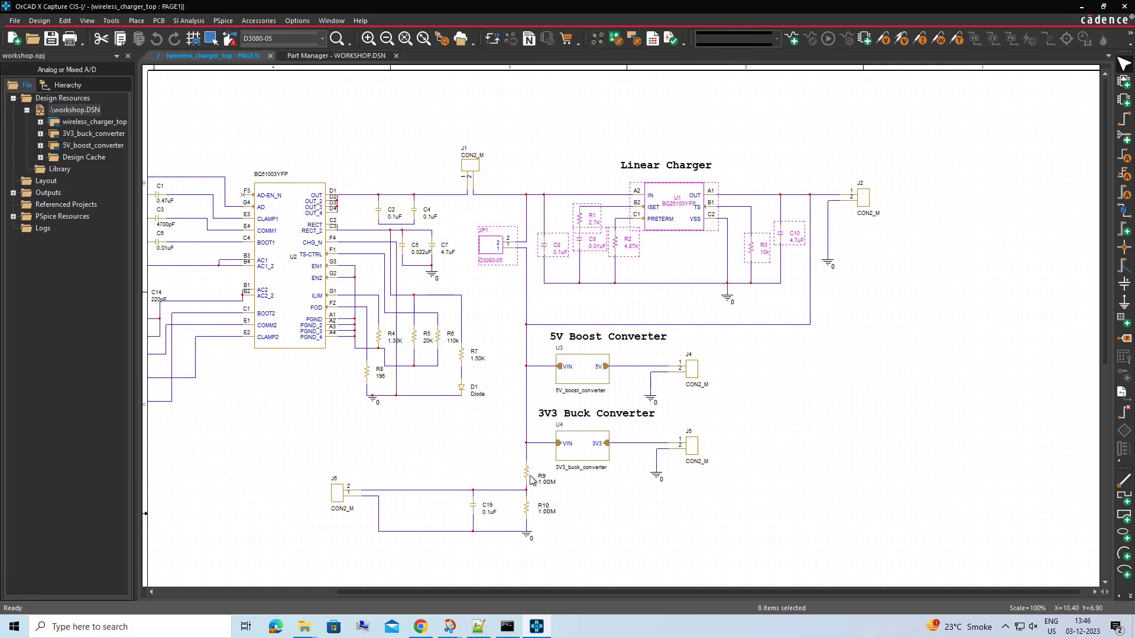
ctrl+click(528, 476)
ctrl+click(528, 510)
ctrl+click(476, 507)
right_click(528, 471)
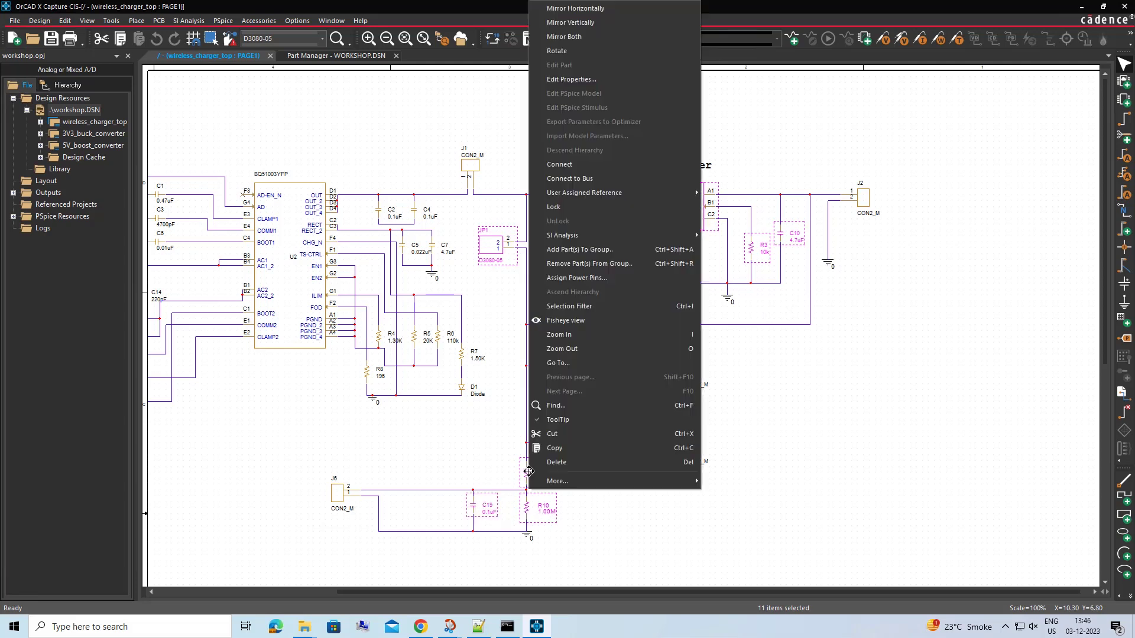
click(566, 249)
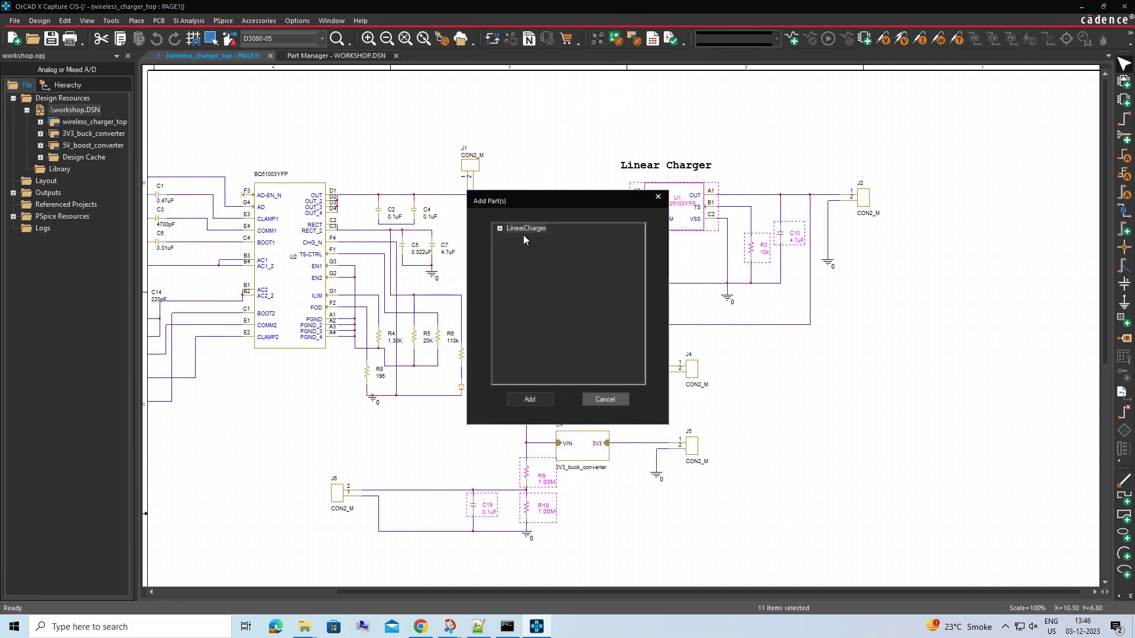
click(516, 228)
click(529, 399)
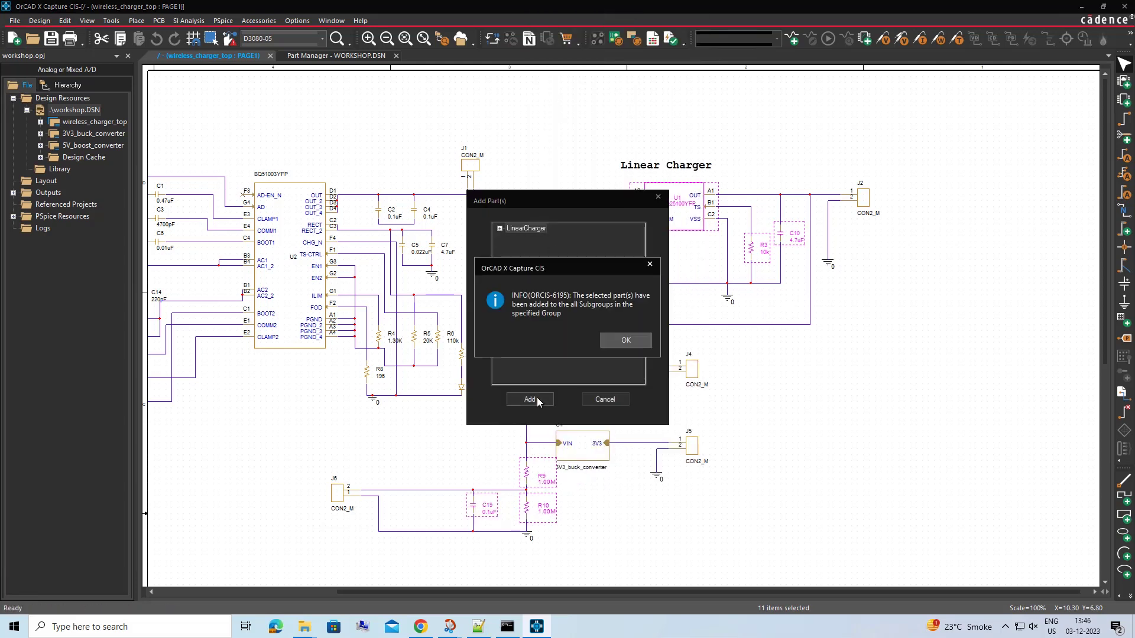
click(618, 339)
click(764, 383)
- In the OffBoard subgroup, sort by part reference and set C8, C9, C10, JP1, R1, R2, R3 and U1 as not present
click(355, 55)
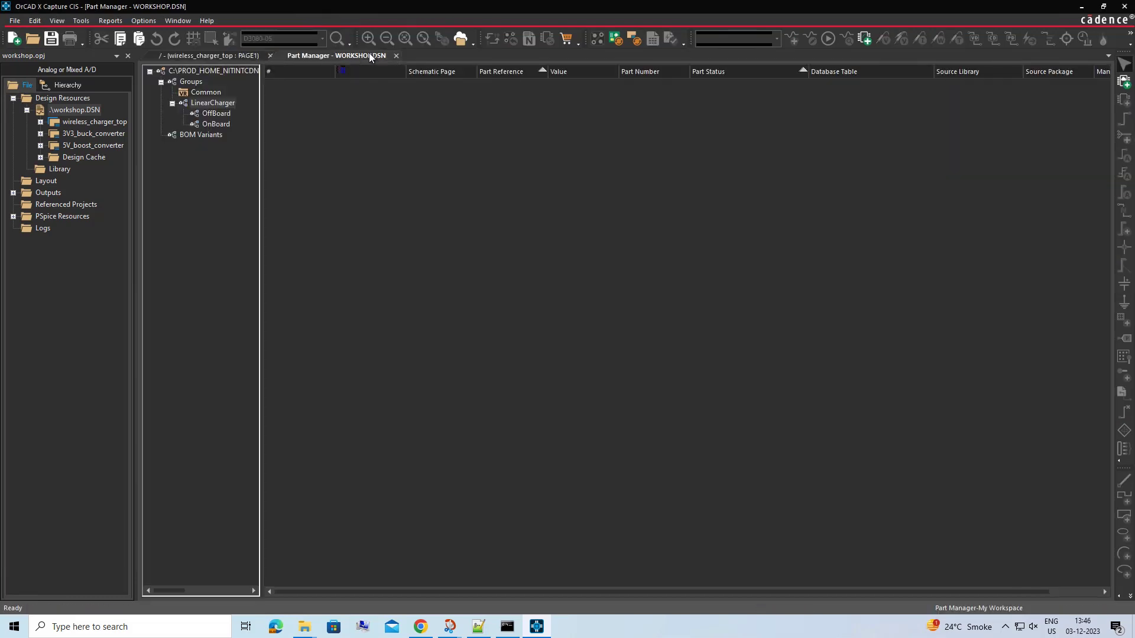
click(219, 112)
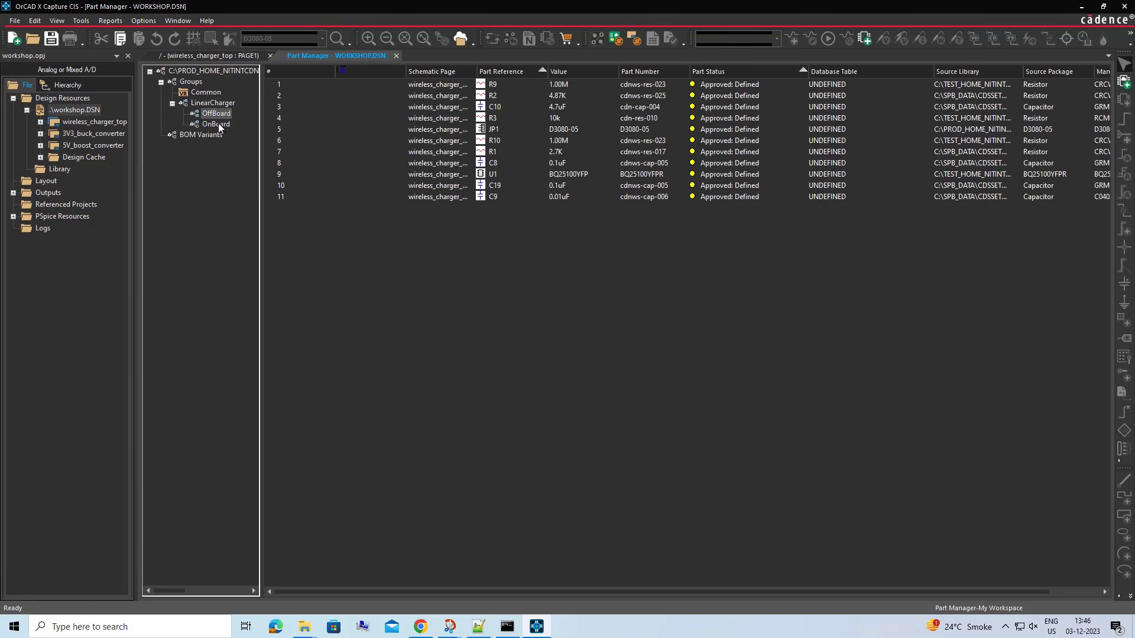
click(219, 126)
click(221, 113)
click(501, 71)
drag(496, 85, 497, 165)
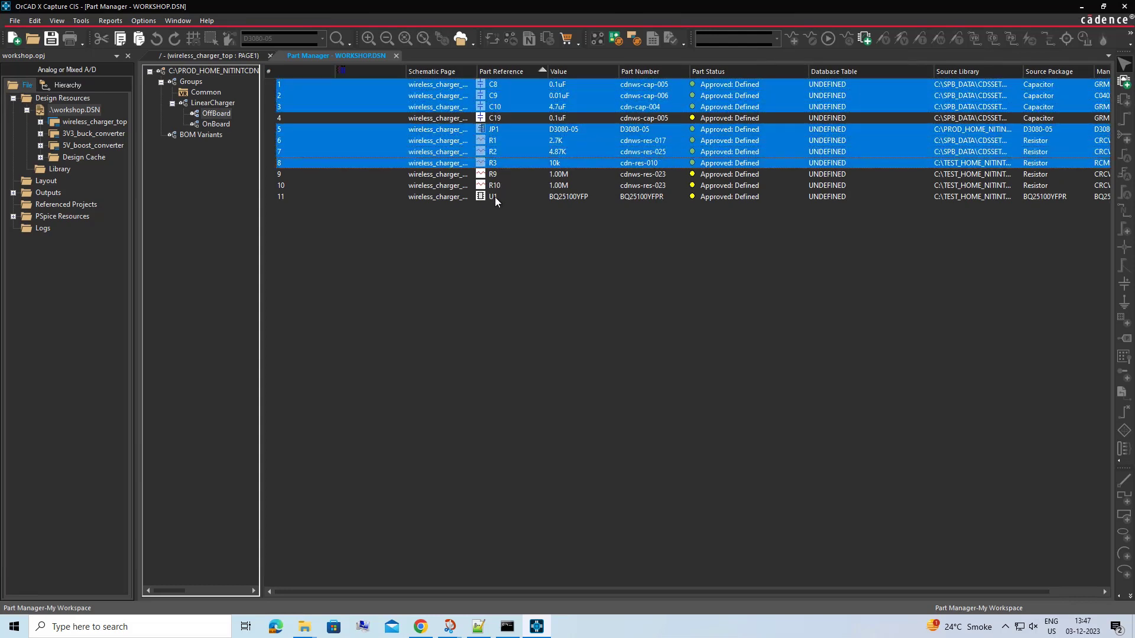
ctrl+click(495, 197)
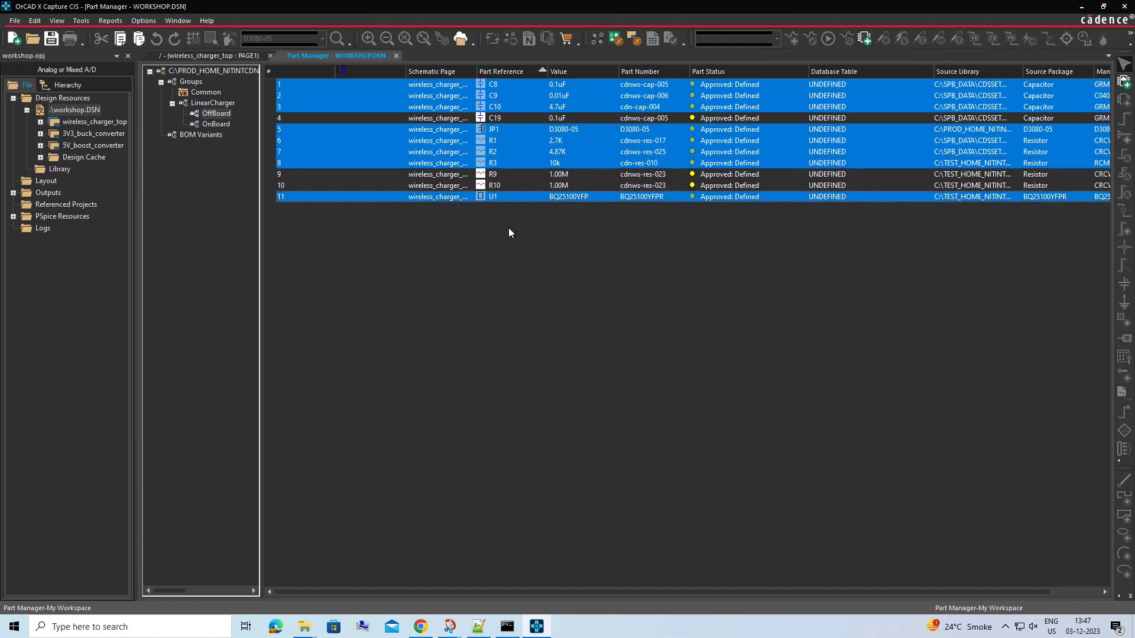
right_click(520, 156)
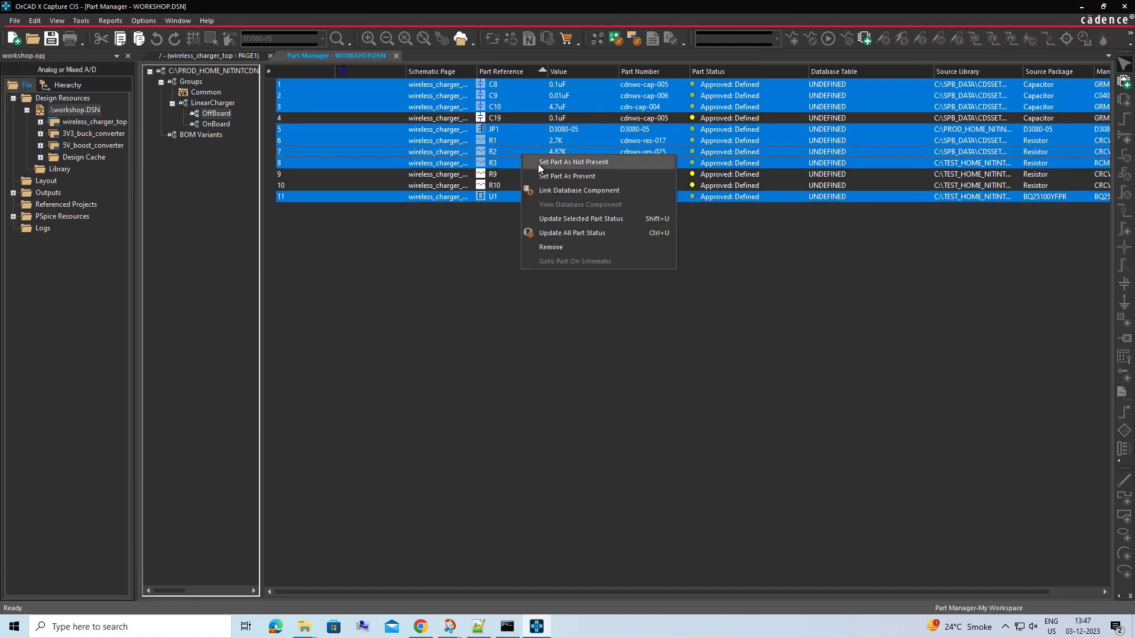
click(539, 163)
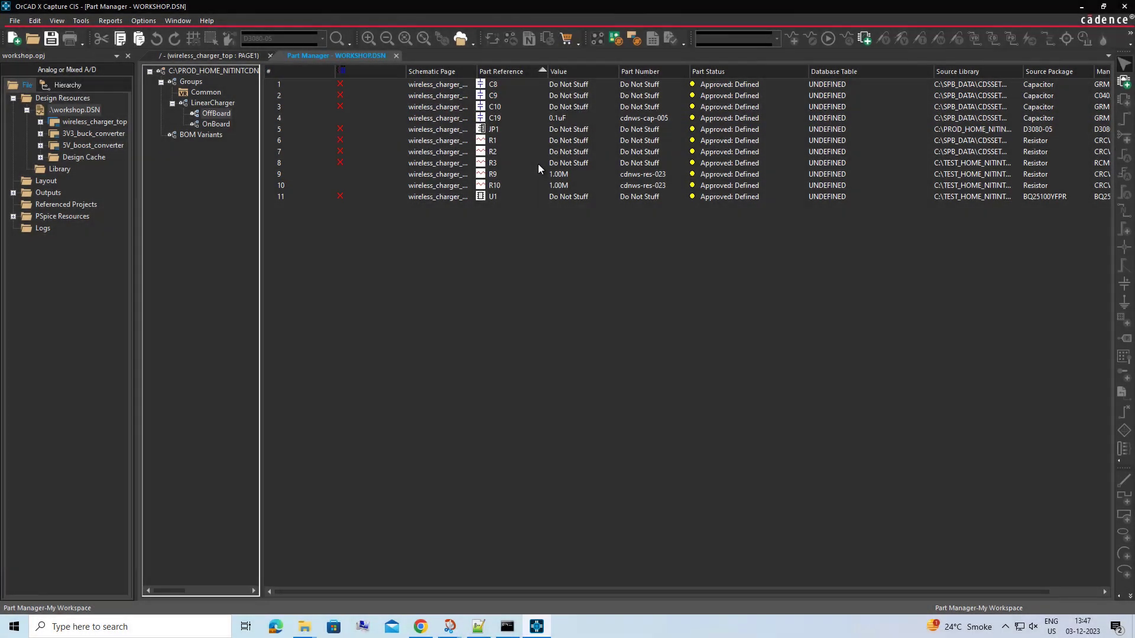
- In the OnBoard subgroup, link C19 to the 2.2uF ceramic capacitor cdn-cap-003 from the component database
click(222, 124)
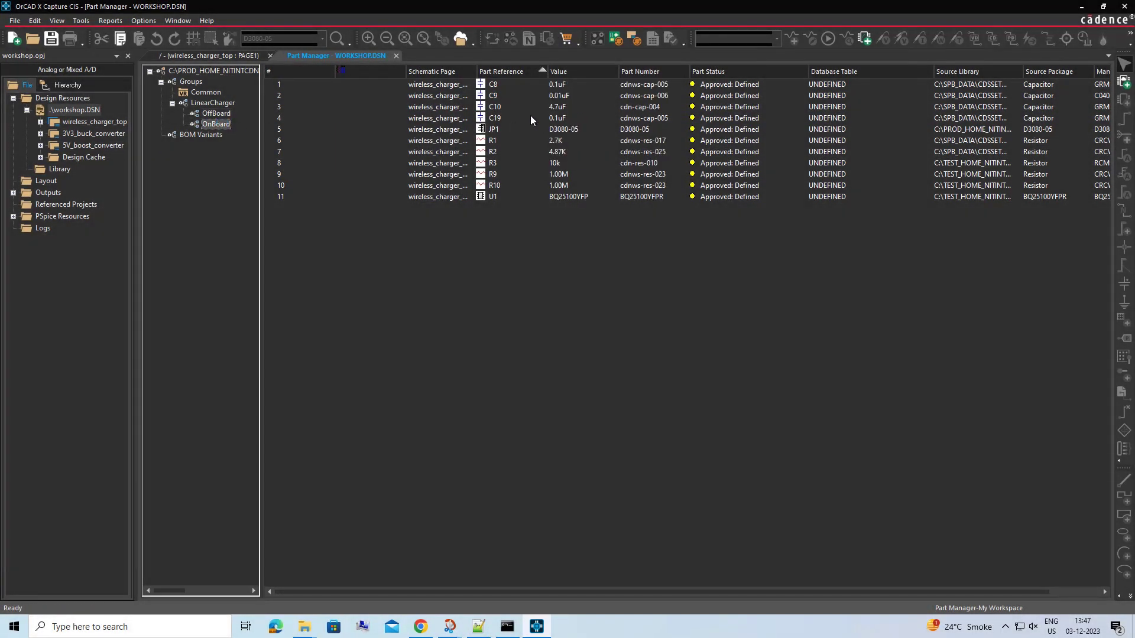
click(499, 118)
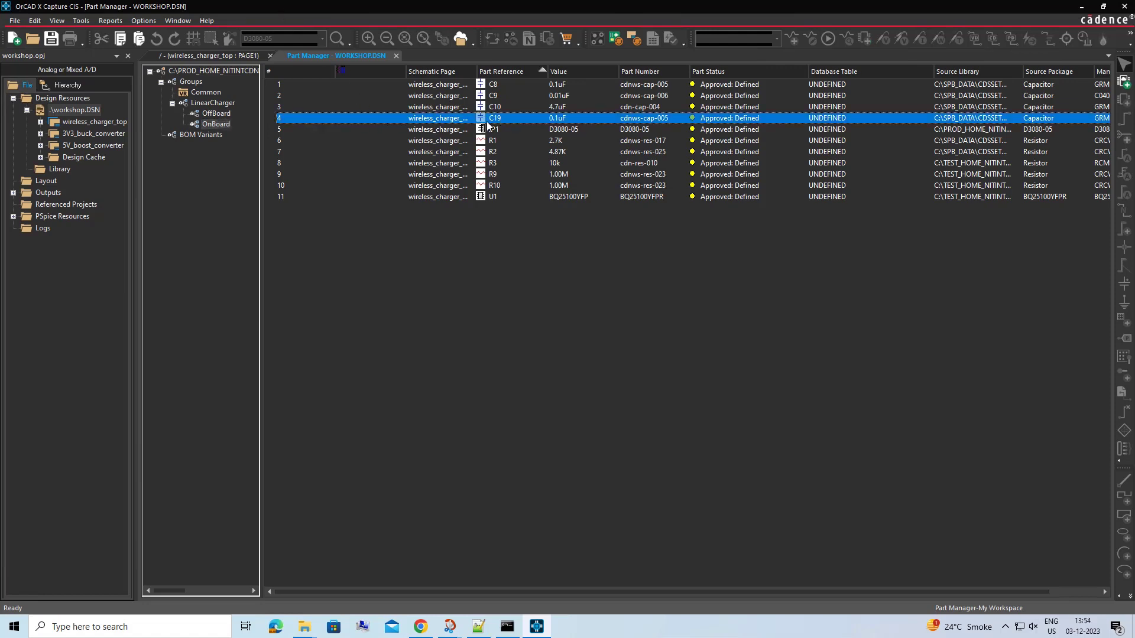
right_click(527, 120)
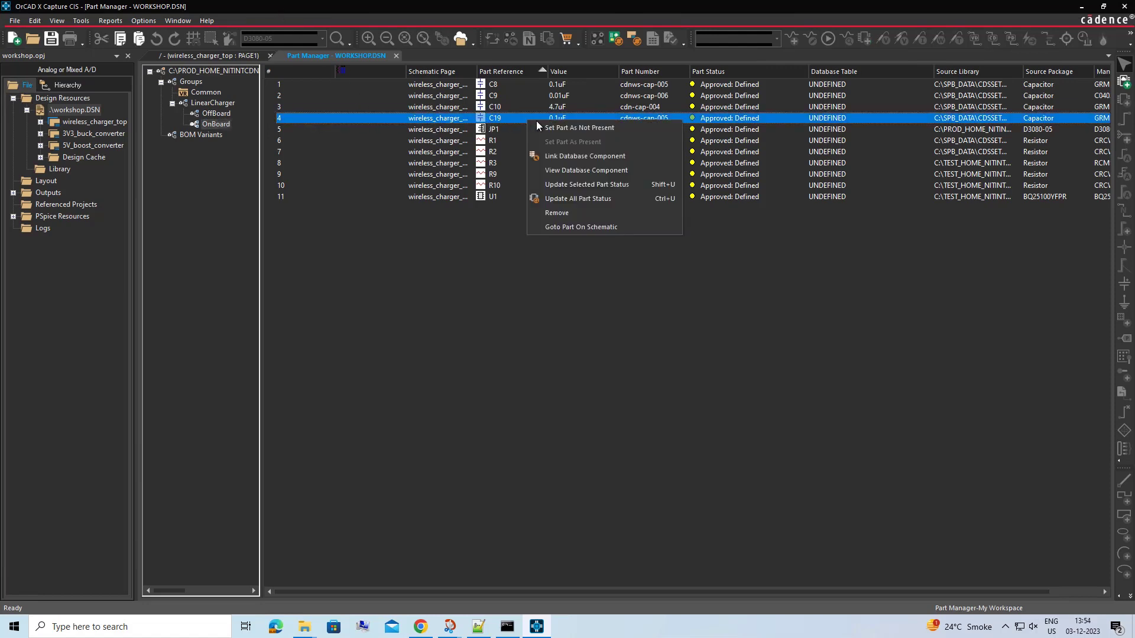
click(562, 157)
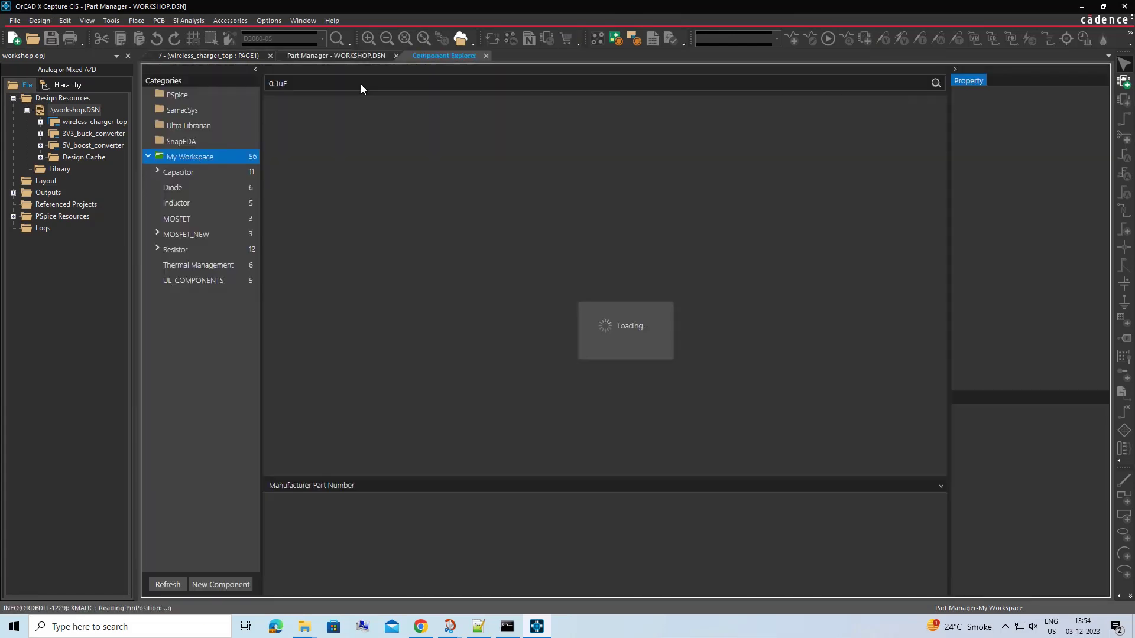
key(shift+Home)
text(2.2)
key(Return)
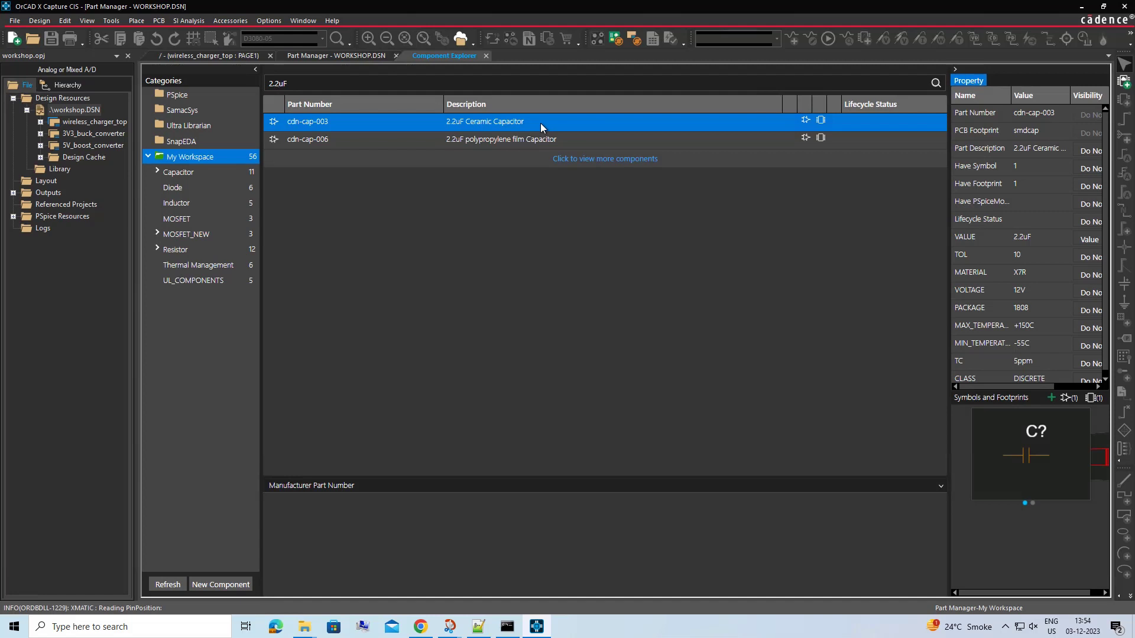
right_click(540, 123)
click(566, 133)
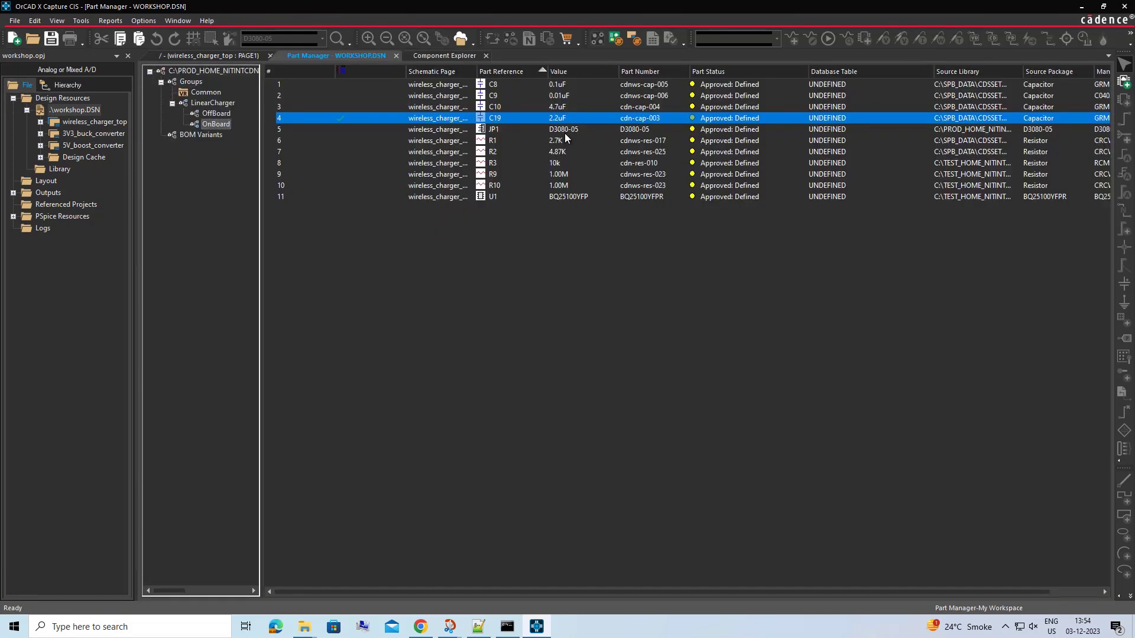
- Link resistors R9 and R10 of the OnBoard subgroup to the 990K database component cdn-res-011
click(567, 173)
shift+click(565, 185)
right_click(565, 185)
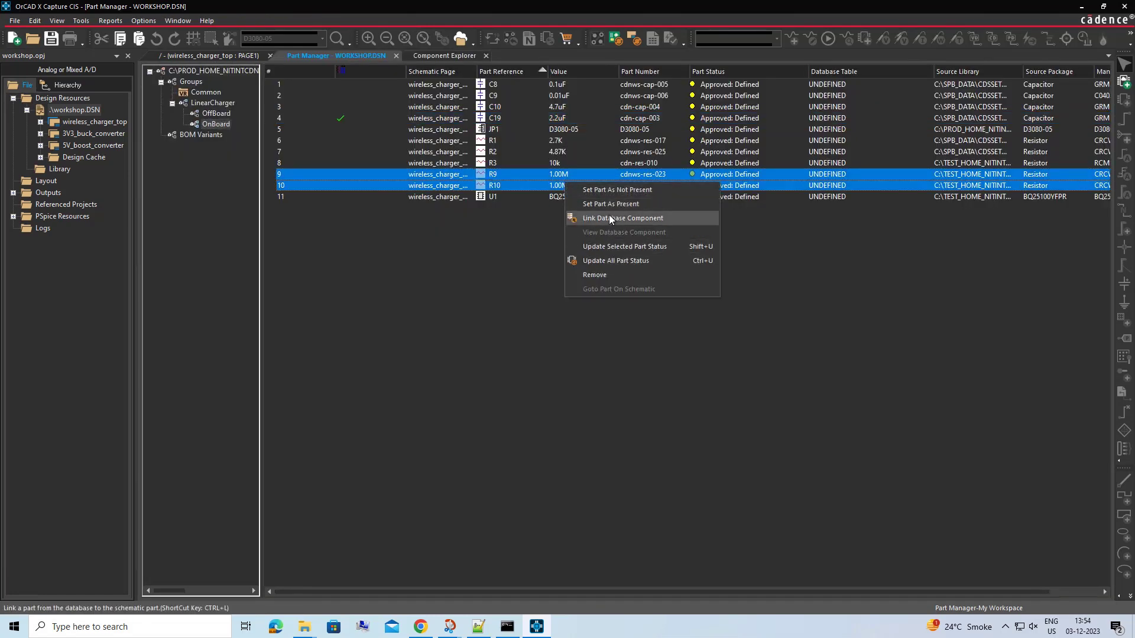
click(609, 215)
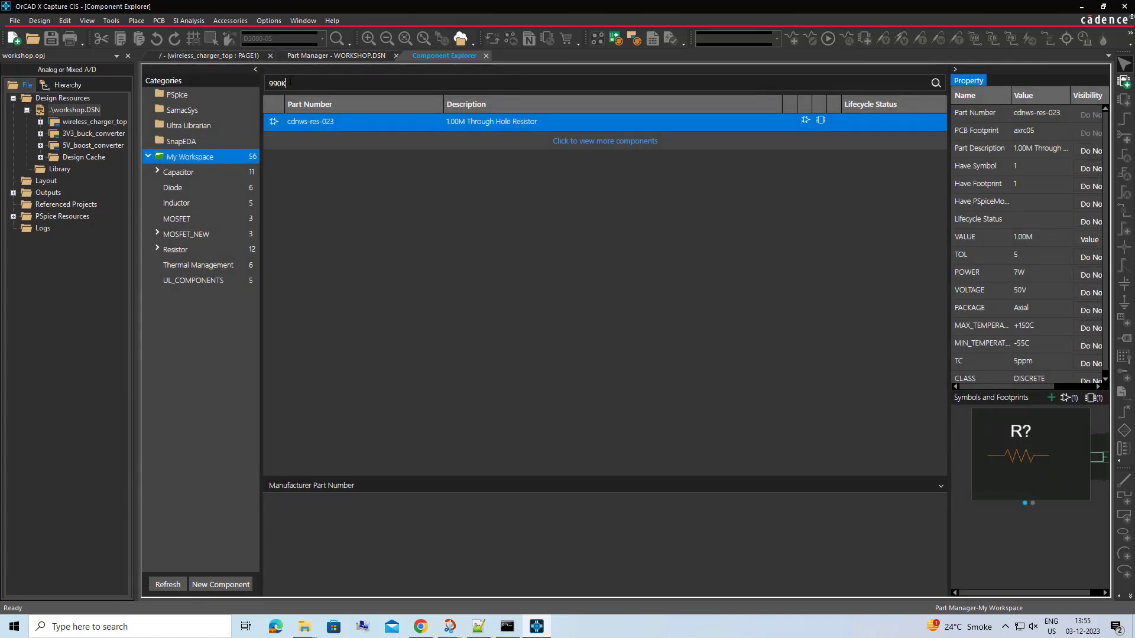
right_click(393, 121)
click(426, 129)
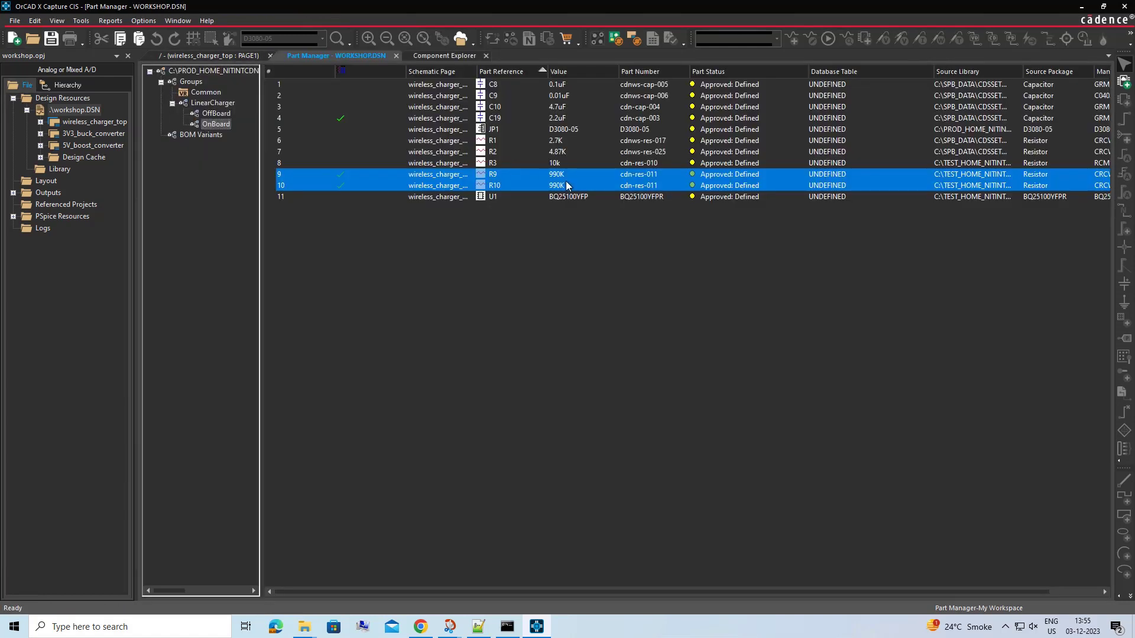
click(504, 154)
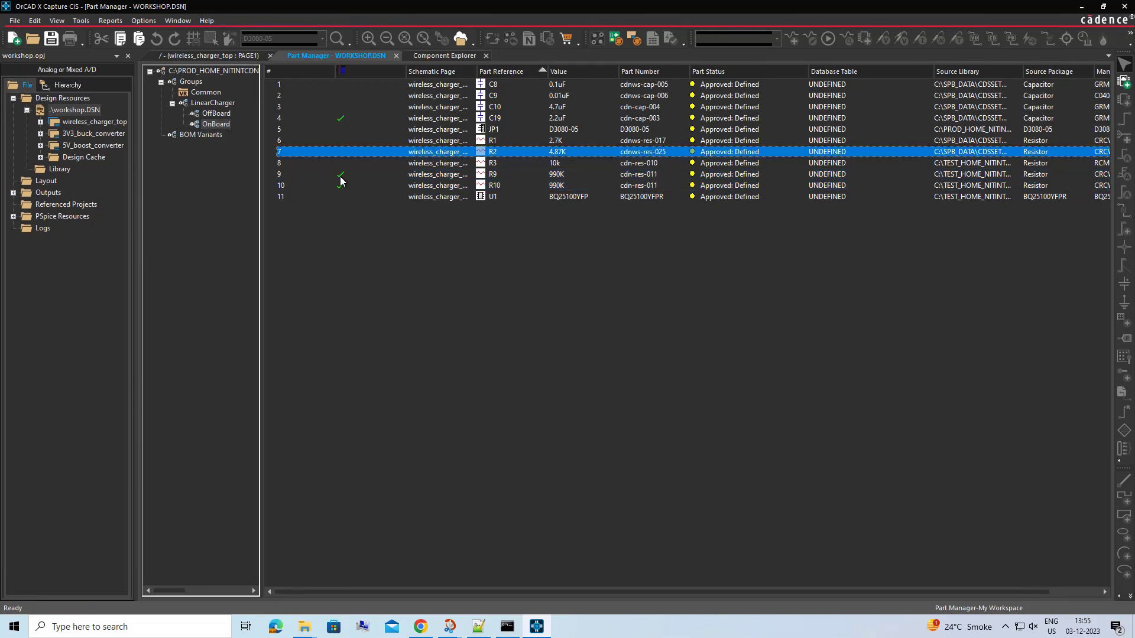
- Create a new BOM variant named Variant#1
click(217, 124)
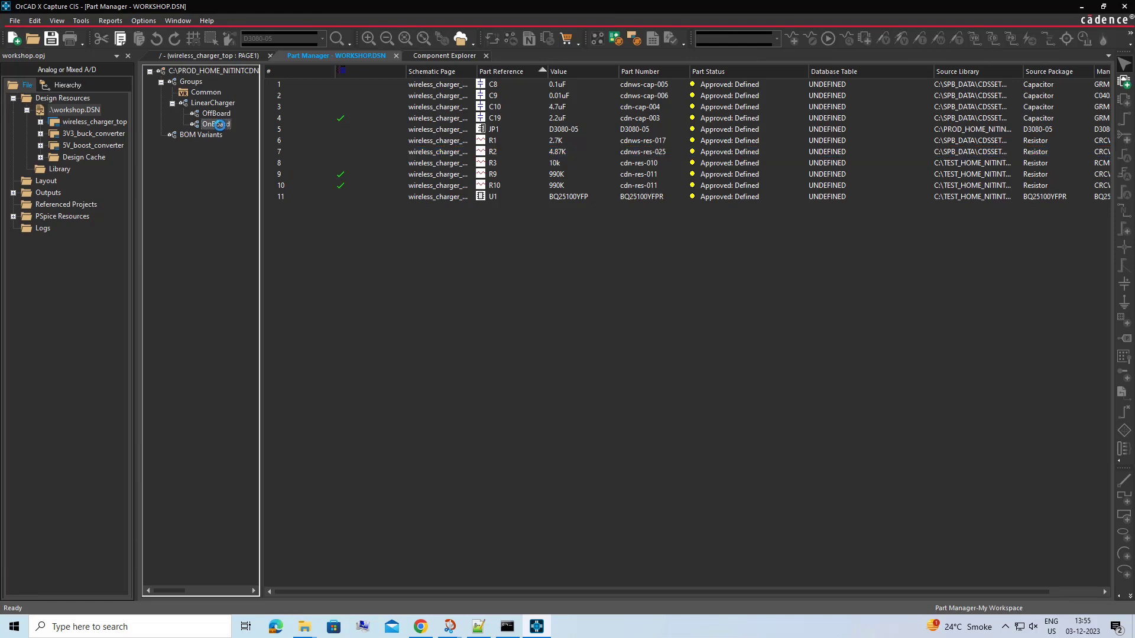
click(216, 134)
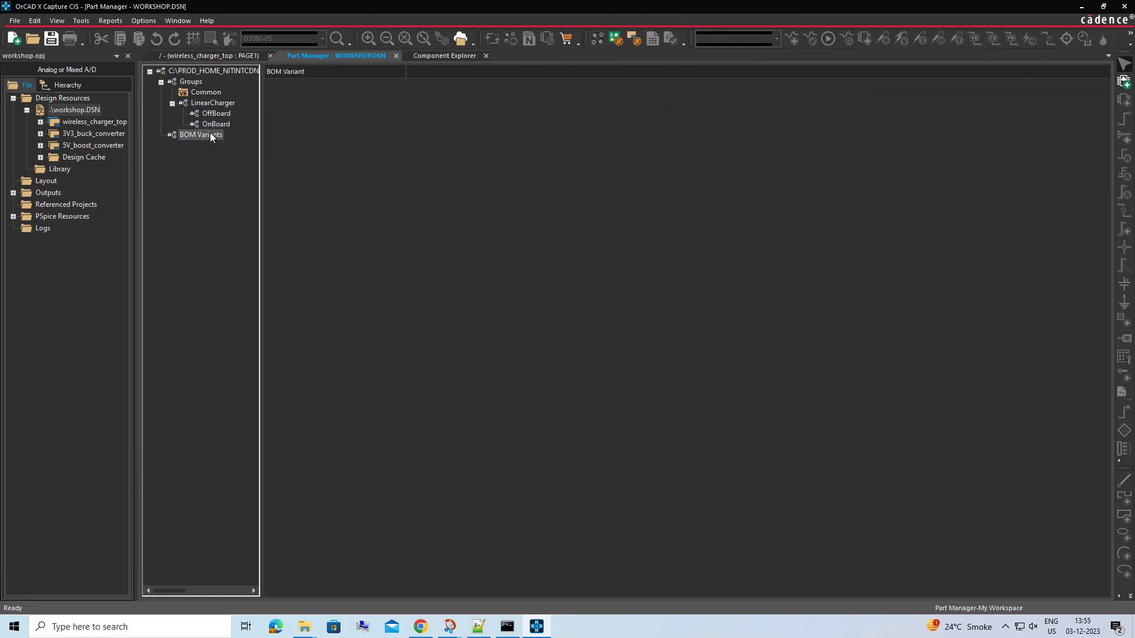
right_click(220, 135)
click(243, 137)
text(Variant#1)
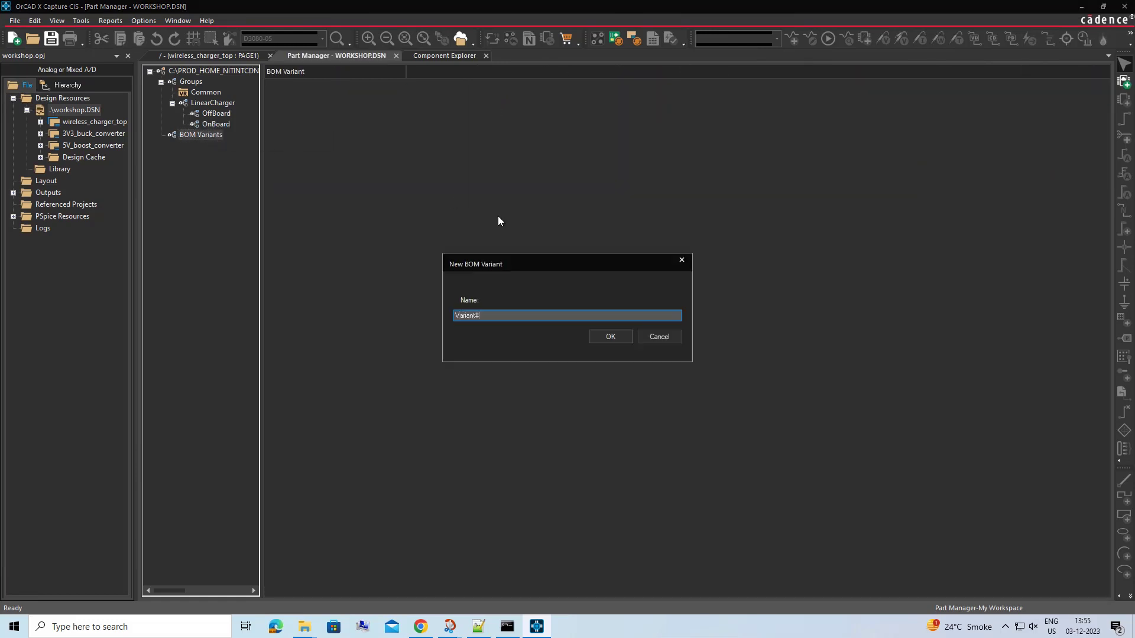
click(597, 337)
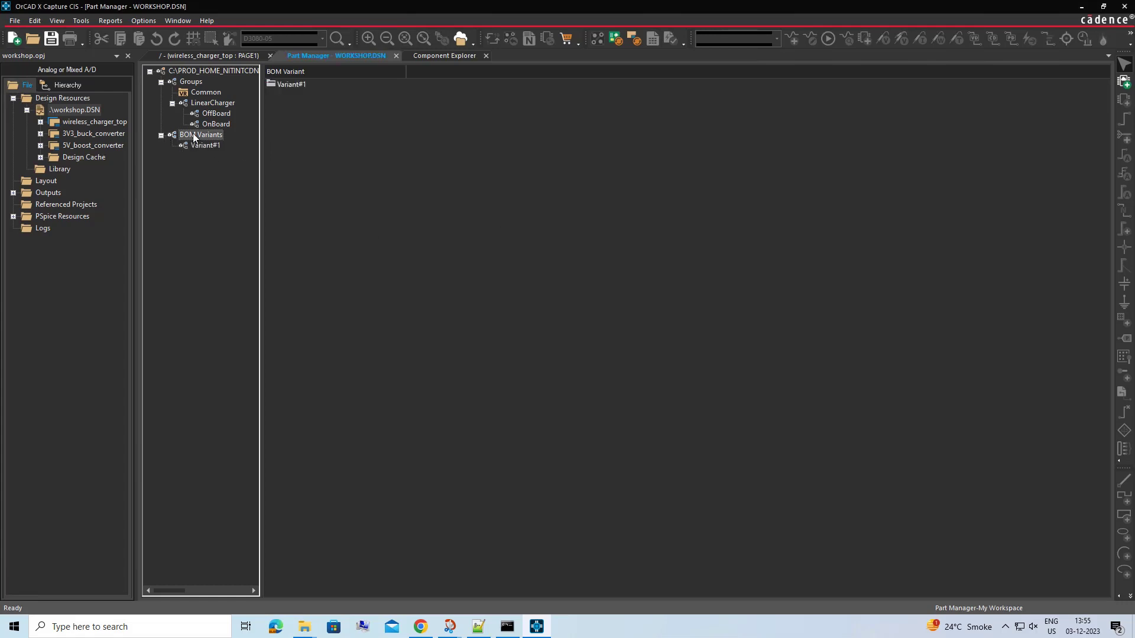
- Create another BOM variant named Variant#2
right_click(263, 135)
click(289, 142)
text(Variant#2)
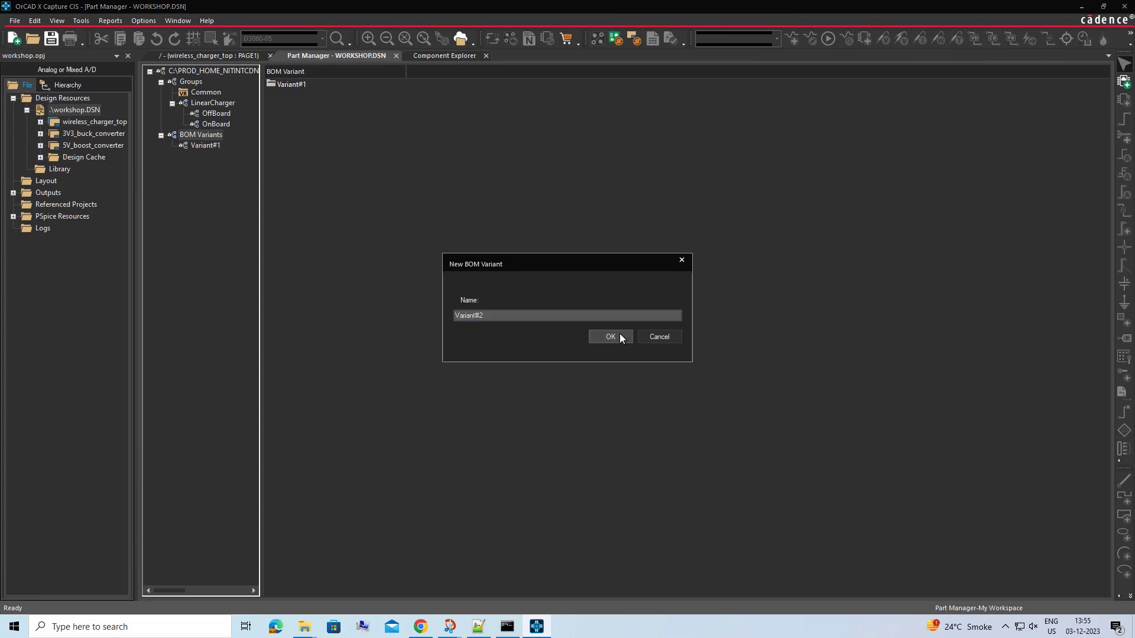
click(620, 335)
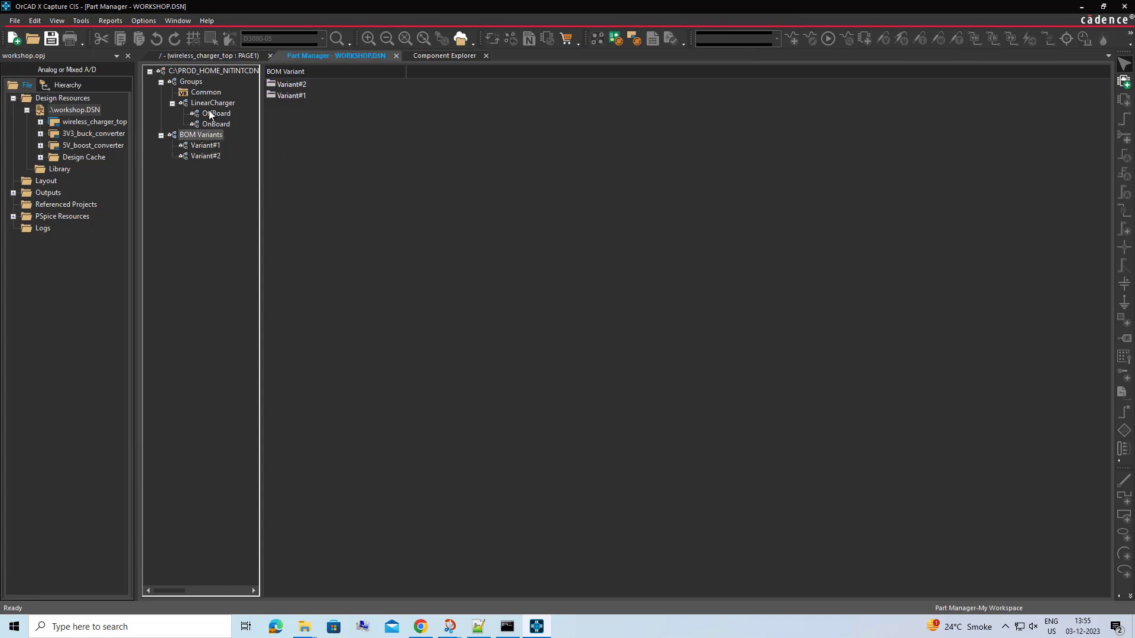
- Add the Common group to both BOM variants, Variant#1 and Variant#2
click(201, 93)
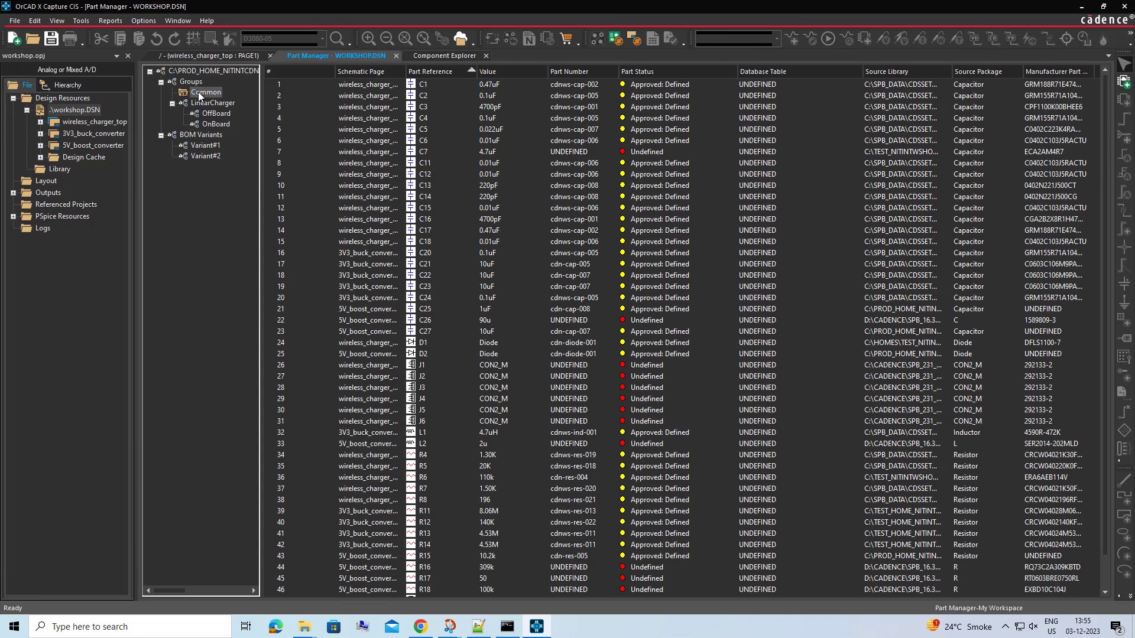
click(207, 145)
click(215, 157)
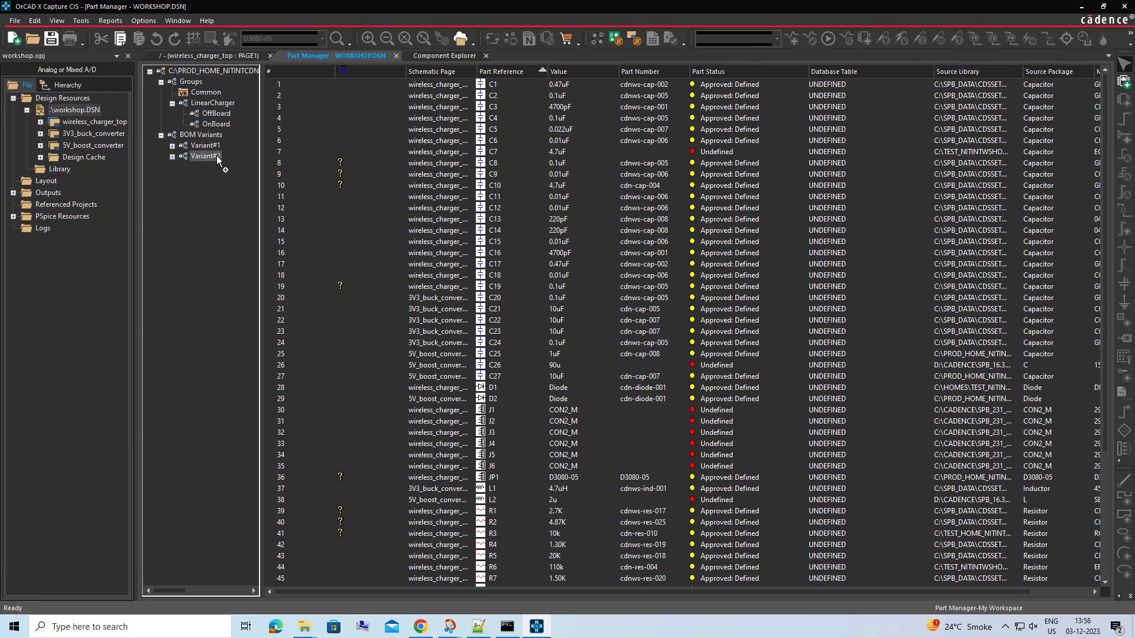
- Assign the LinearCharger OffBoard subgroup to Variant#1 and the OnBoard subgroup to Variant#2, and widen the tree to show the full names
click(172, 156)
click(172, 145)
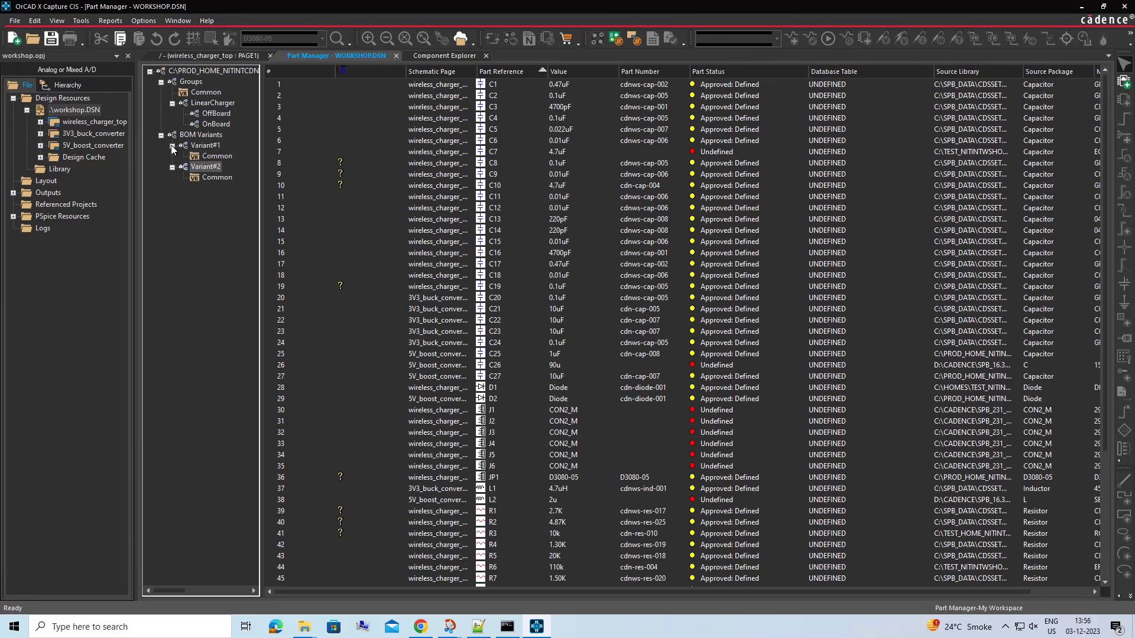
click(208, 113)
drag(222, 145, 204, 177)
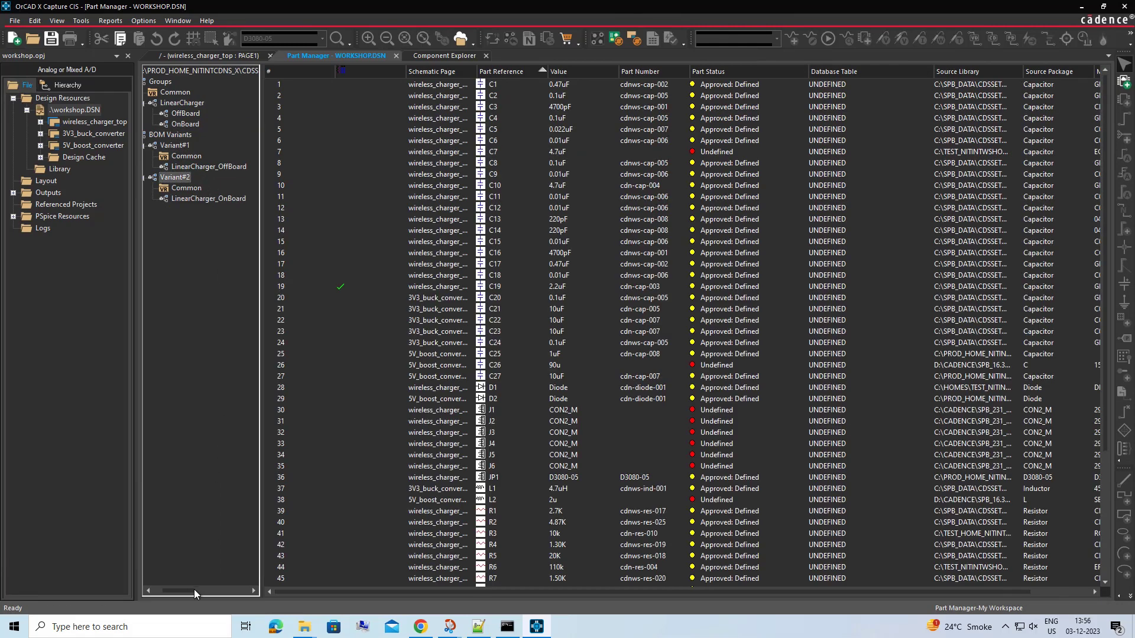
drag(192, 591, 178, 591)
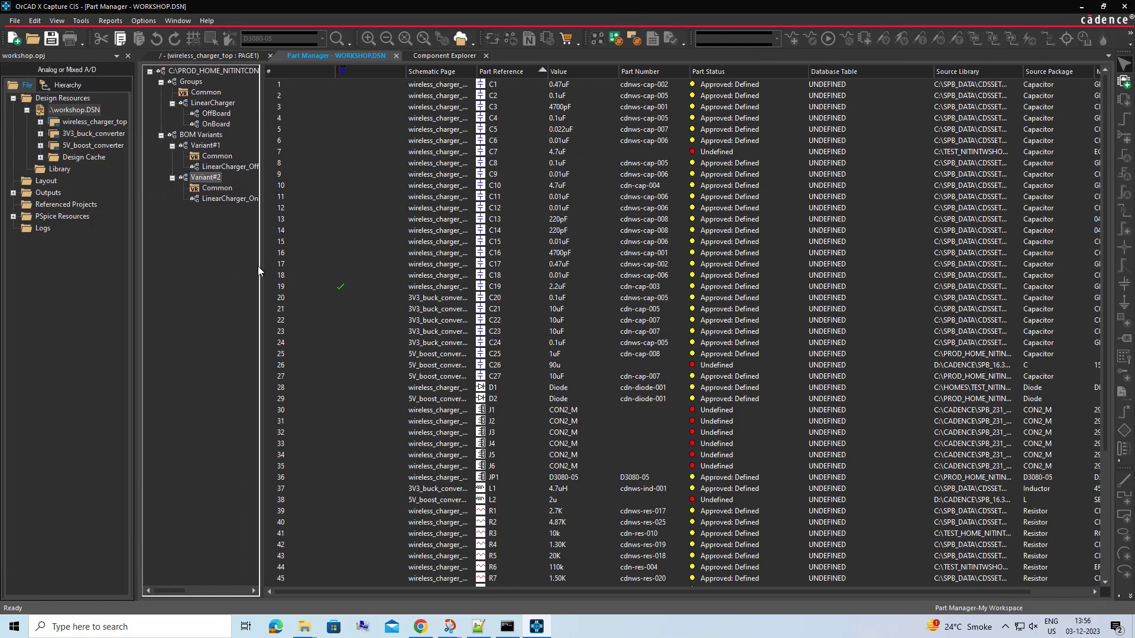
drag(261, 268, 289, 254)
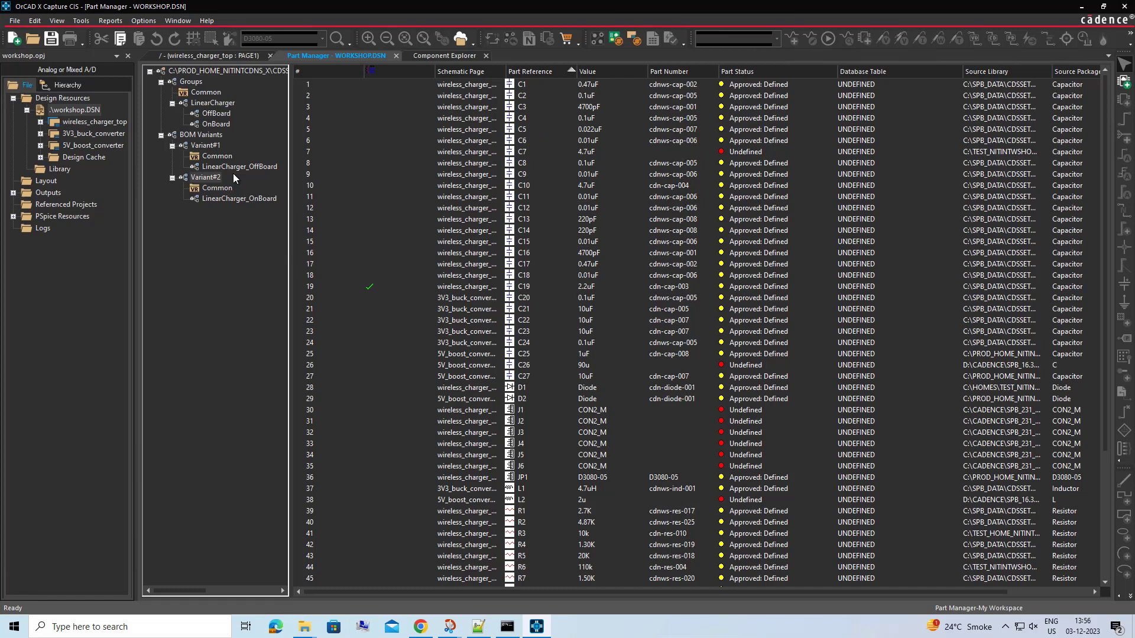
- Close the Part Manager and Component Explorer and display the wireless_charger_top schematic page in variant view mode for Variant#1
key(ctrl+F4)
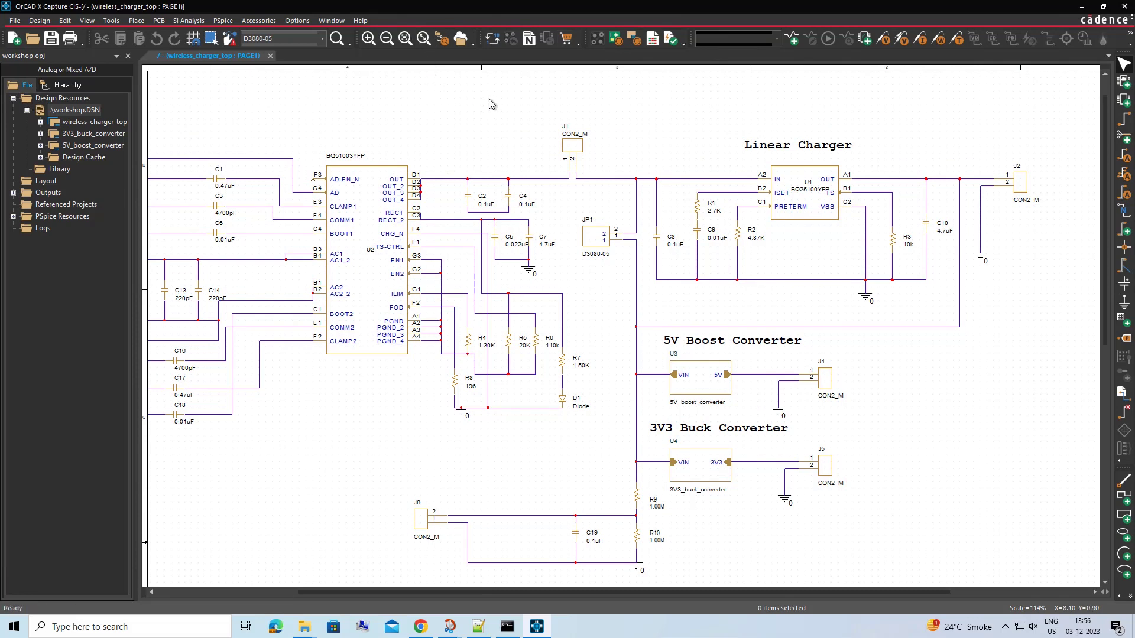
click(87, 21)
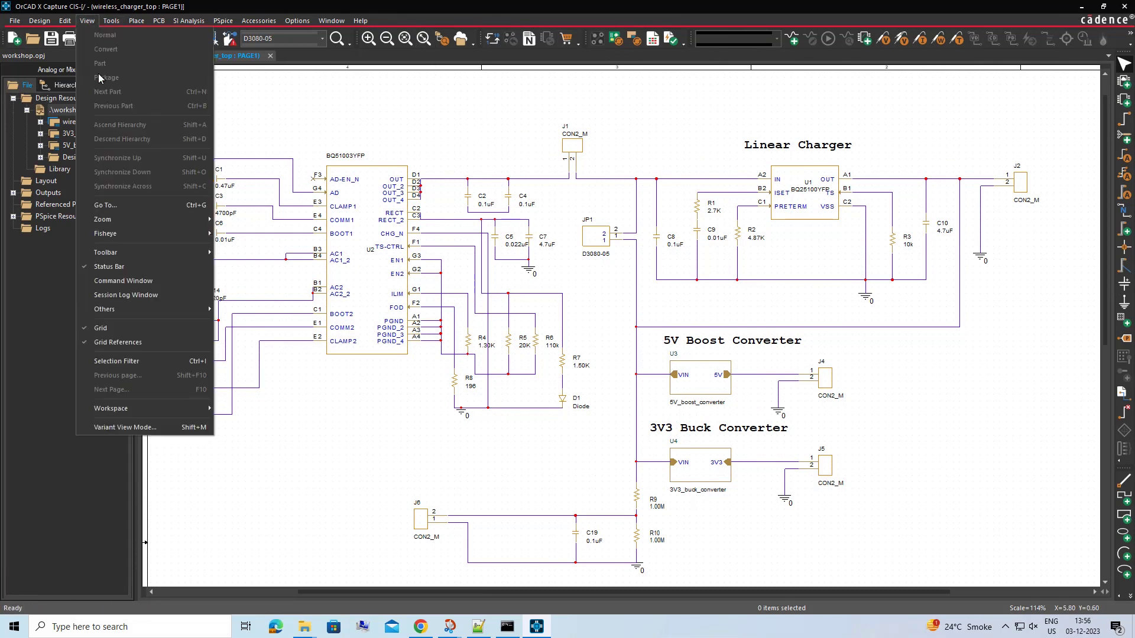
click(127, 428)
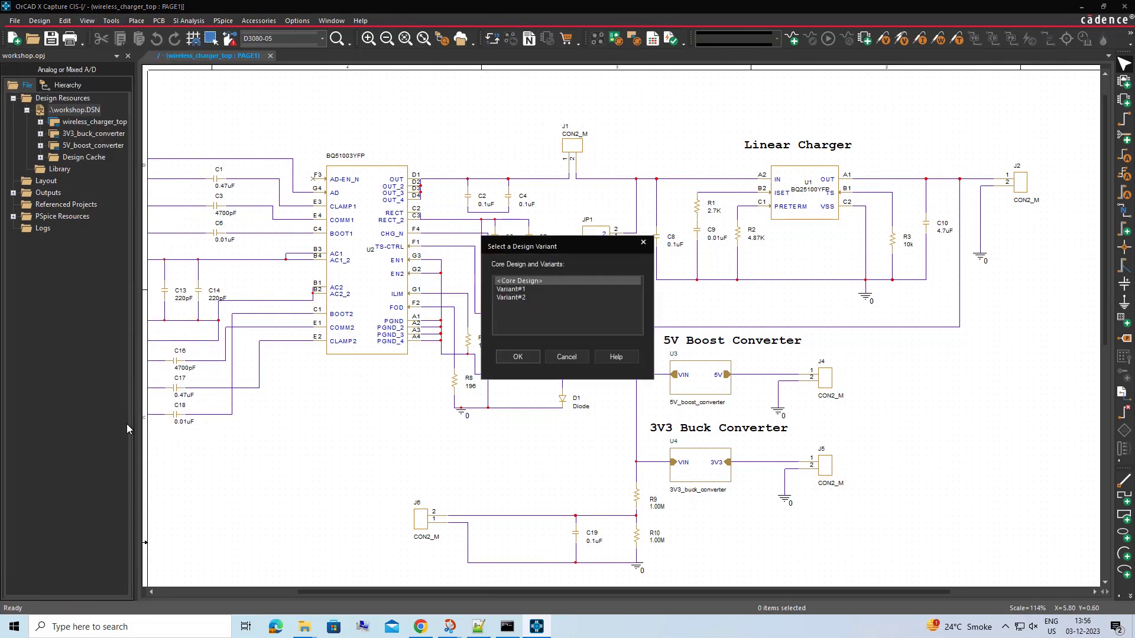
drag(530, 247, 436, 232)
click(408, 275)
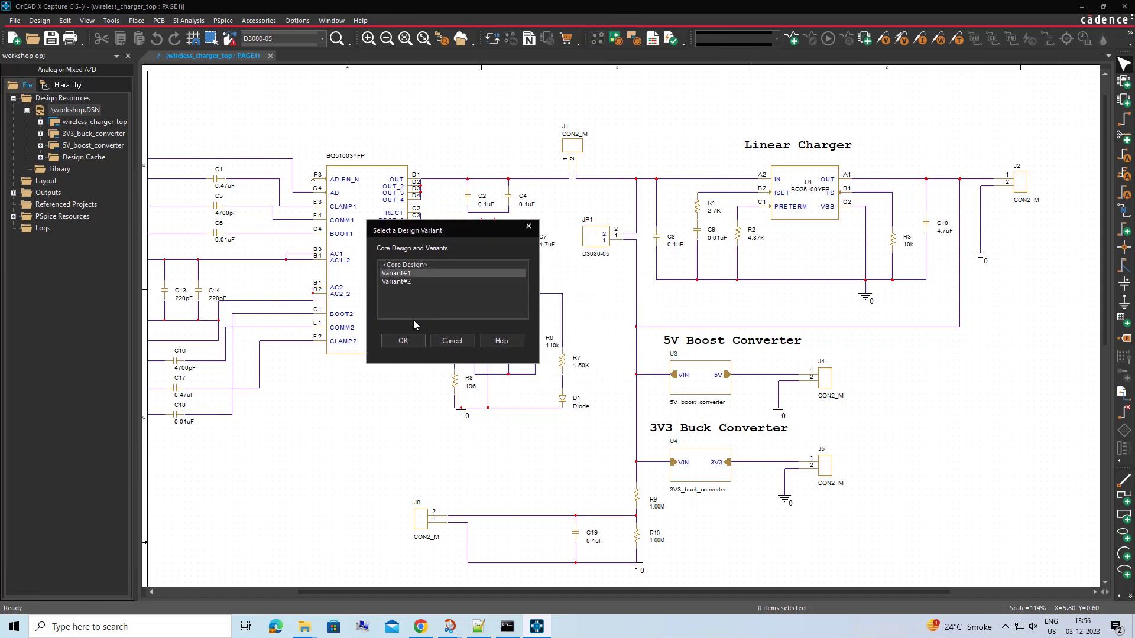
click(403, 342)
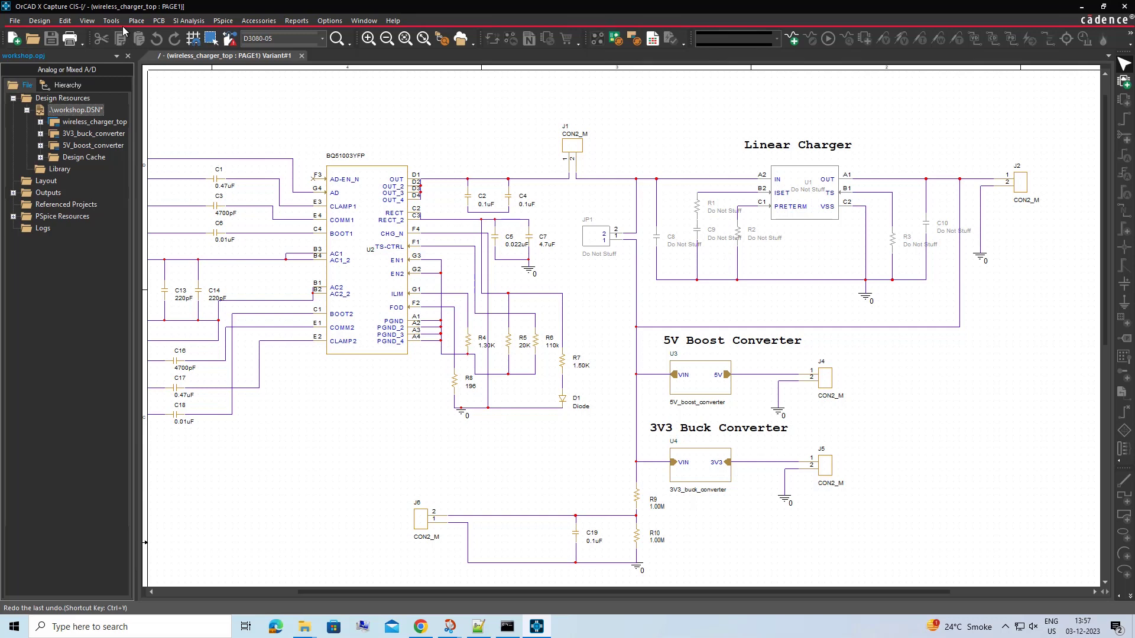
- Switch the schematic's variant view to Variant#2 and inspect R9, R10 and C19 near connector J6
click(113, 21)
click(204, 427)
click(523, 298)
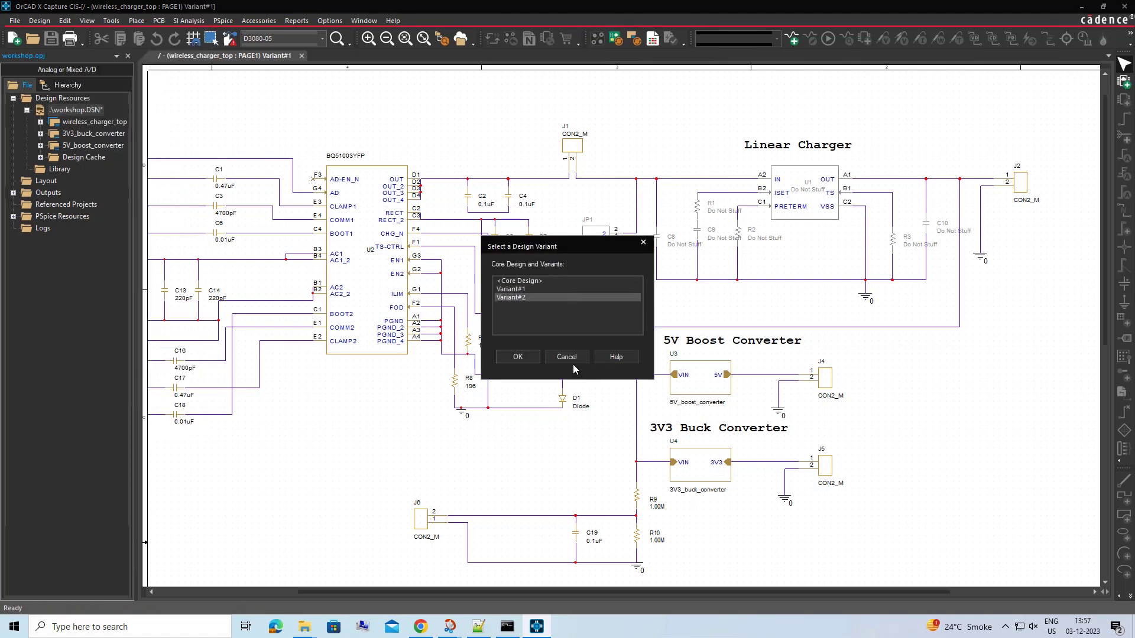
drag(551, 252, 414, 449)
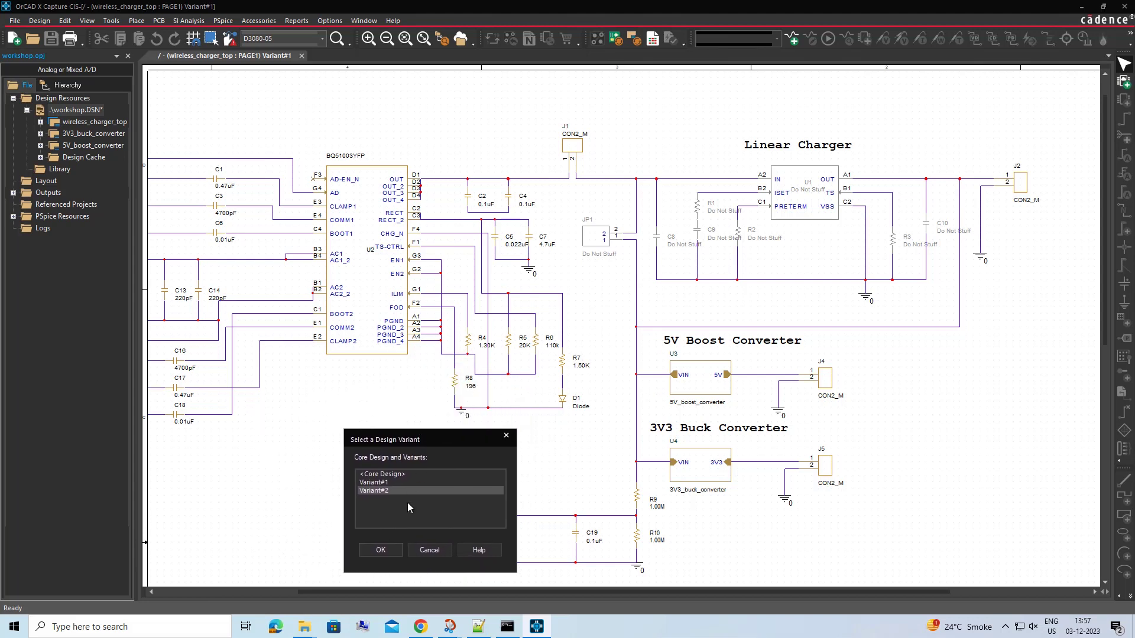
click(382, 550)
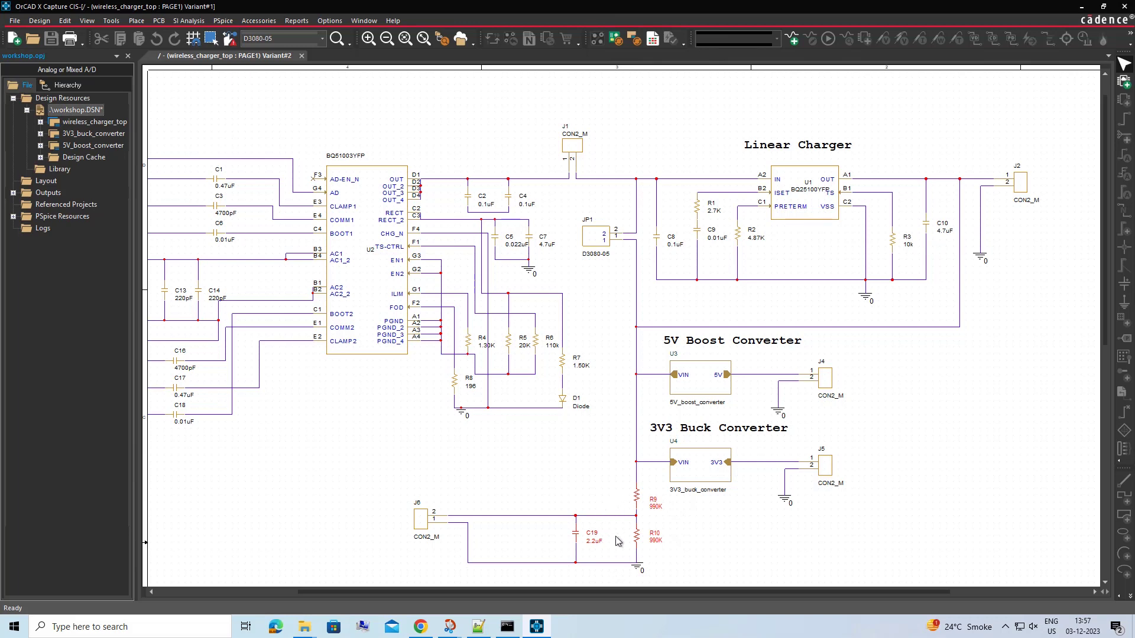
ctrl+scroll(617, 541, up, 2)
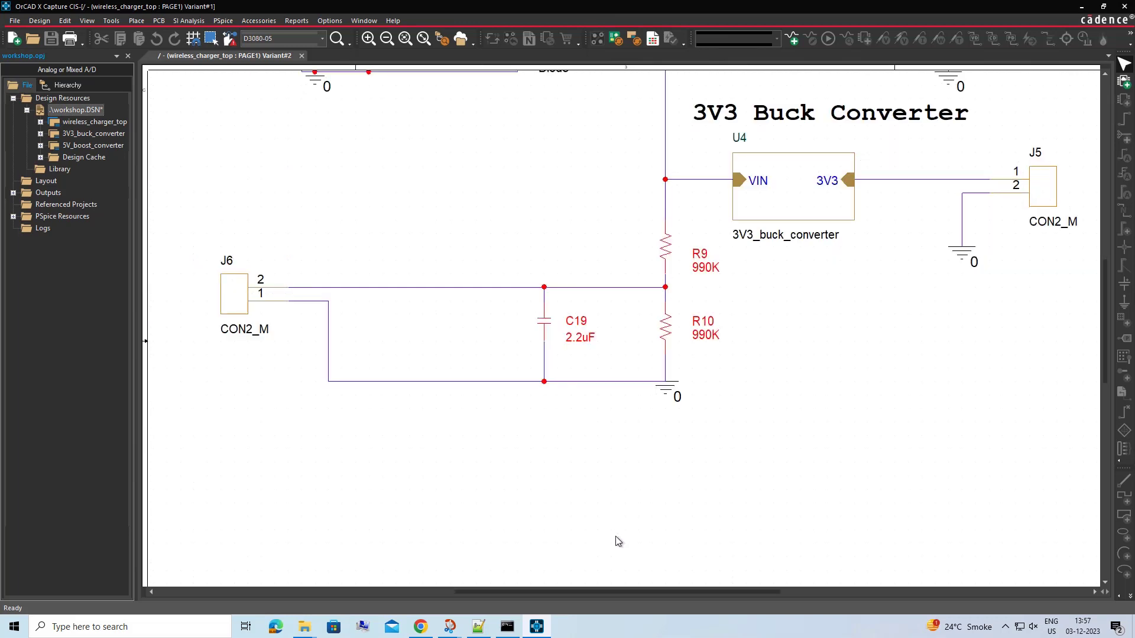
- Switch the schematic's variant view back to the Core Design and view the whole circuit
click(529, 244)
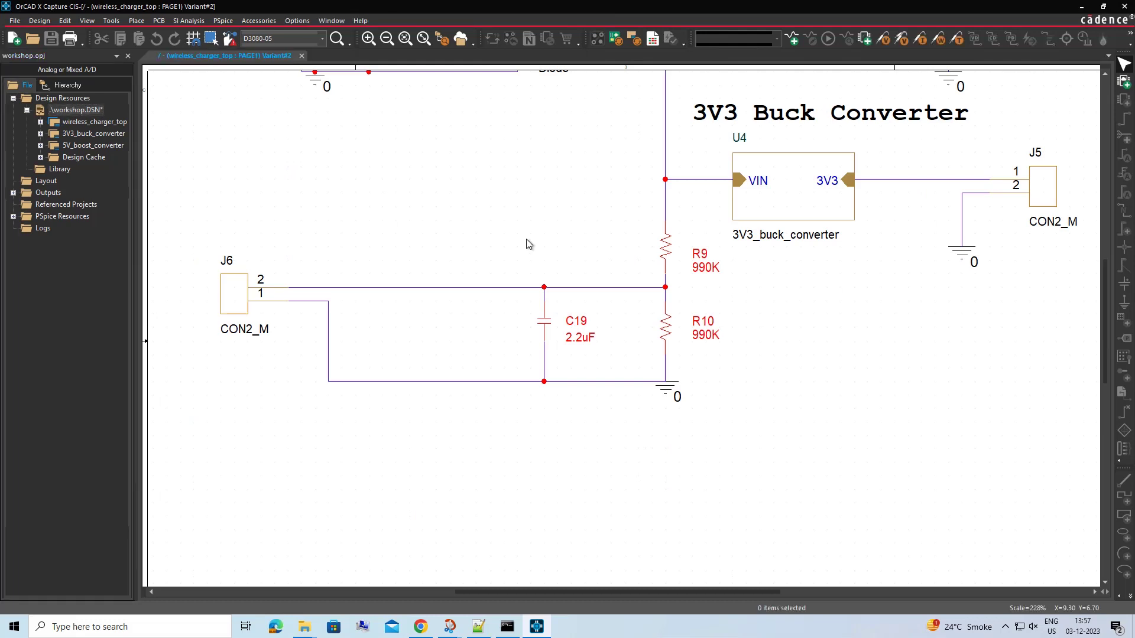
drag(544, 247, 384, 247)
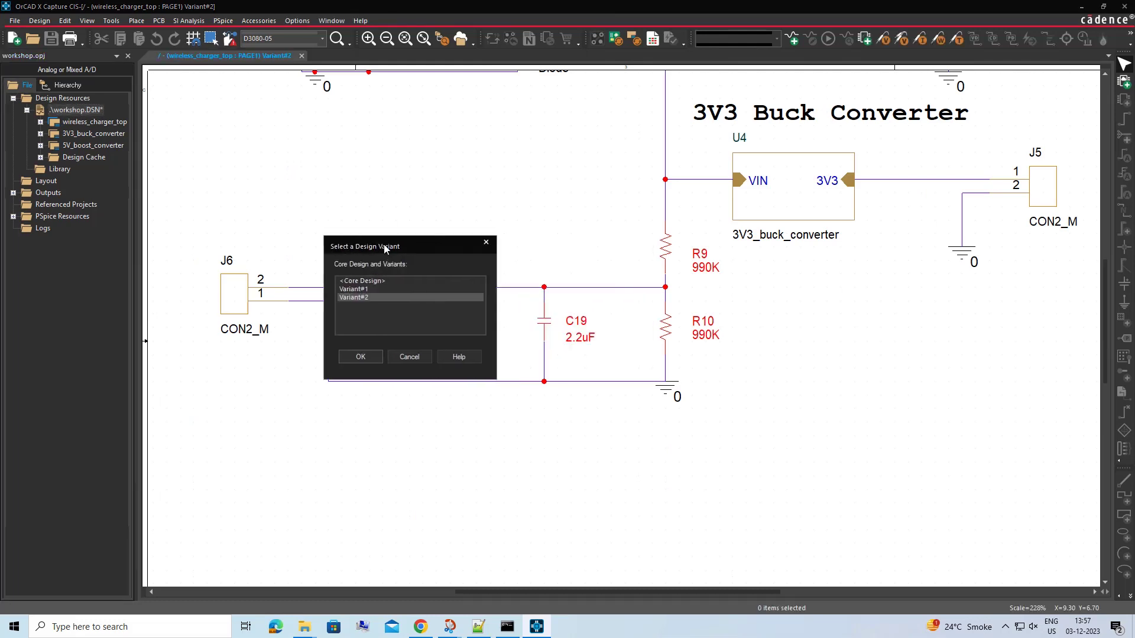
click(357, 357)
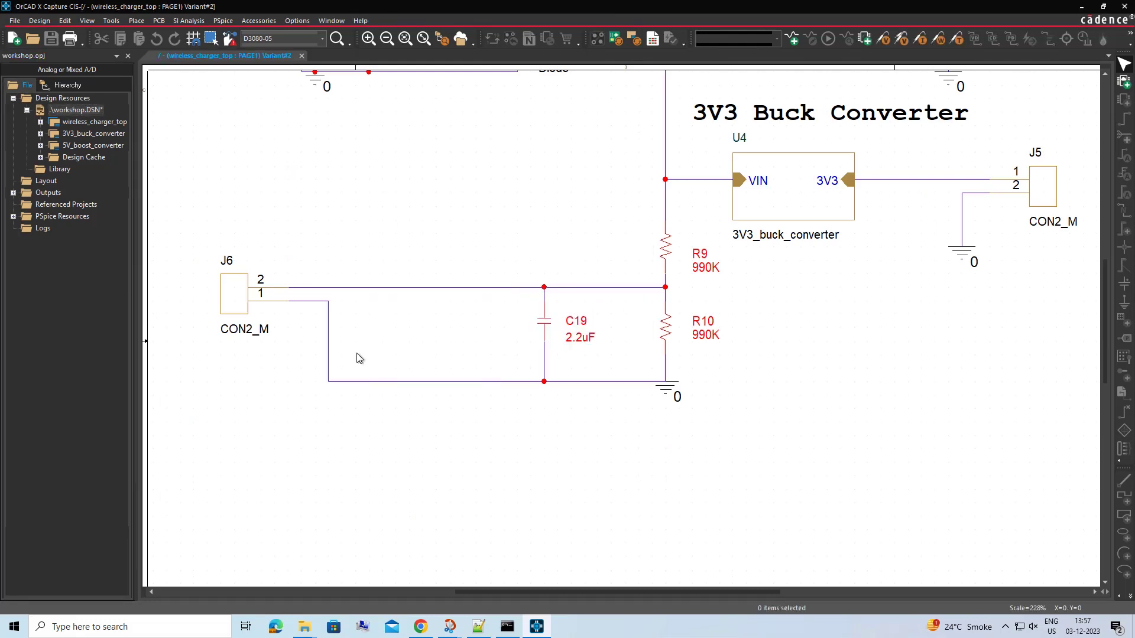
scroll(472, 321, up, 2)
scroll(473, 321, up, 6)
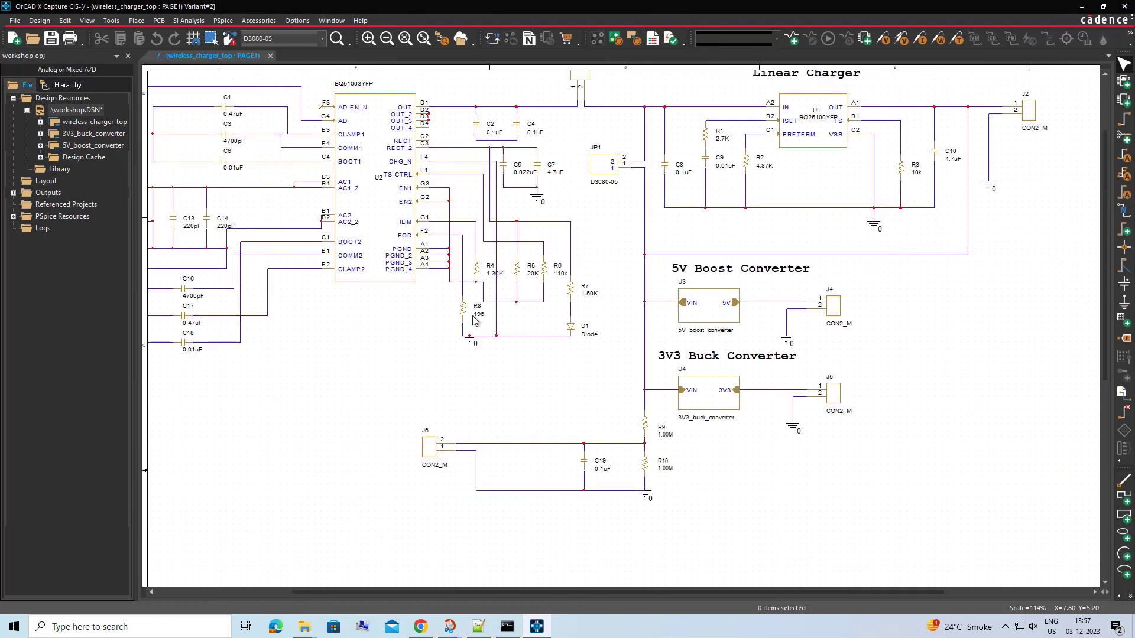